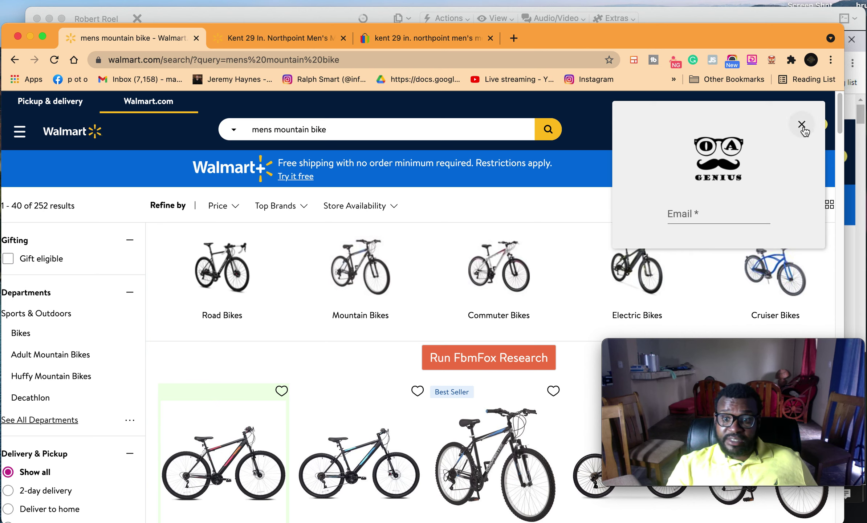
Dismiss the OA Genius email popup and shift the Movie Recording window slightly lower.
click(801, 126)
mouse_move(760, 347)
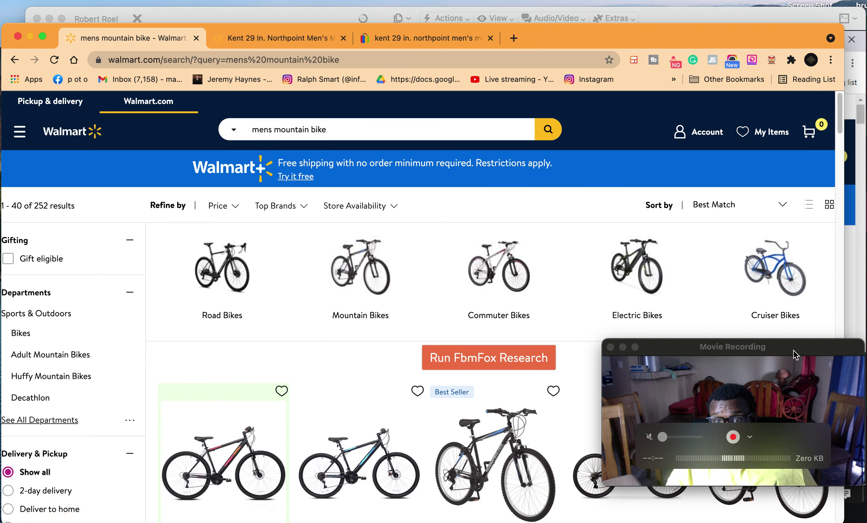
drag(794, 350, 789, 376)
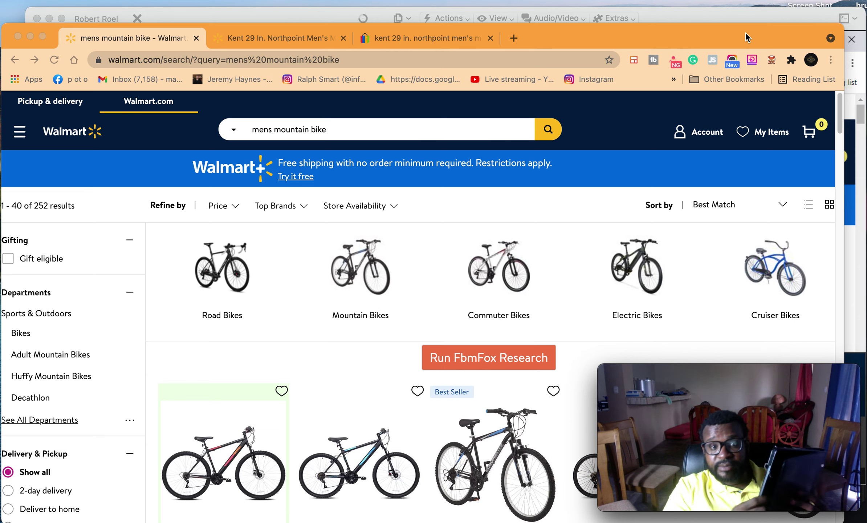
Search Walmart.com for "mens mountain bike".
click(369, 135)
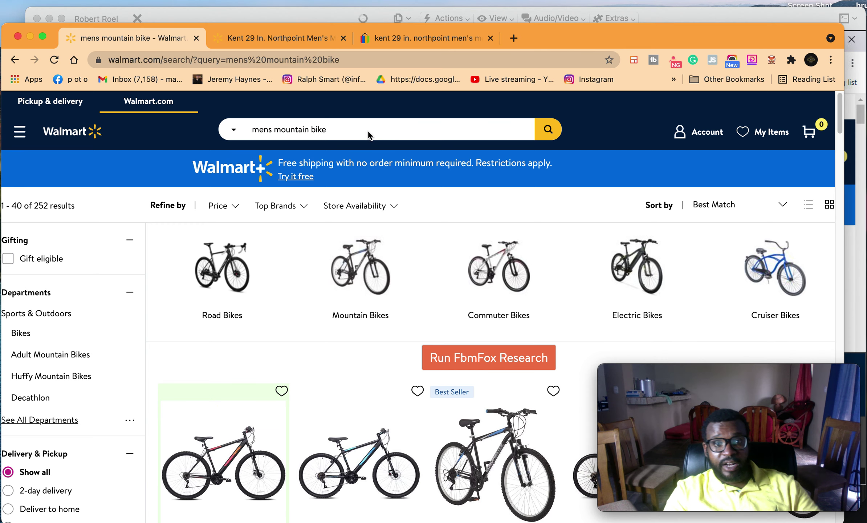
click(368, 131)
text(m)
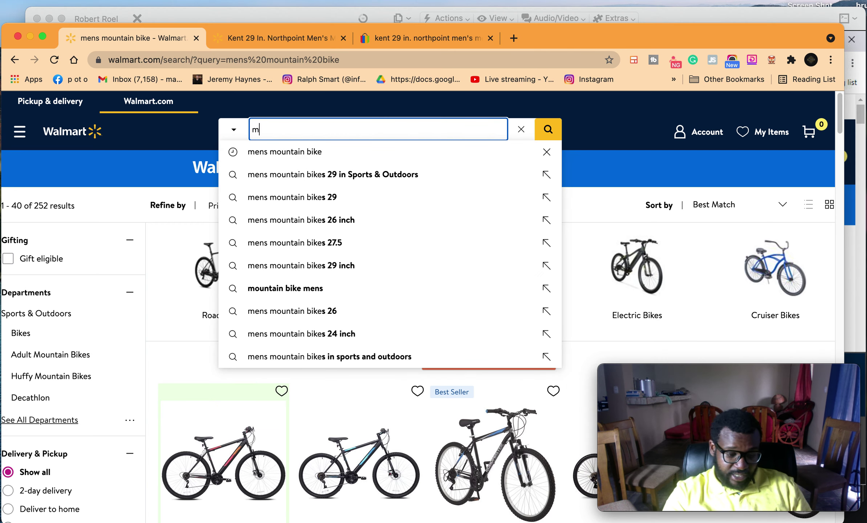
text(ens m)
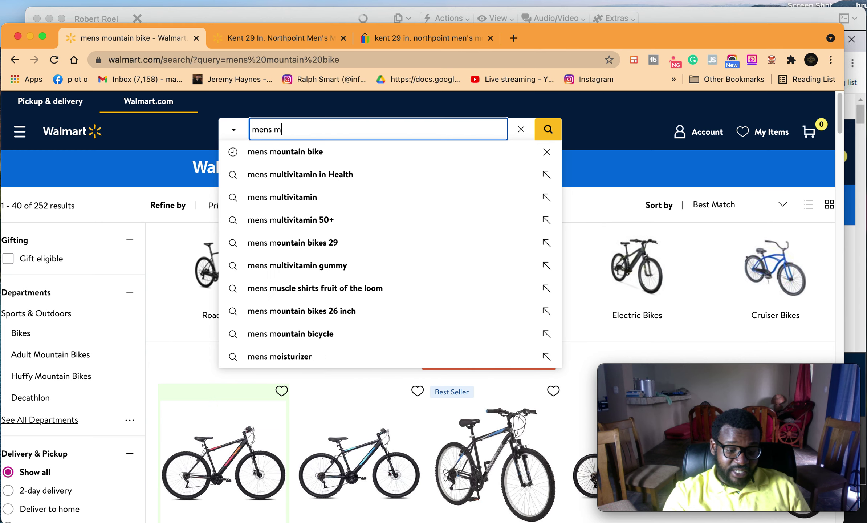
text(ountan)
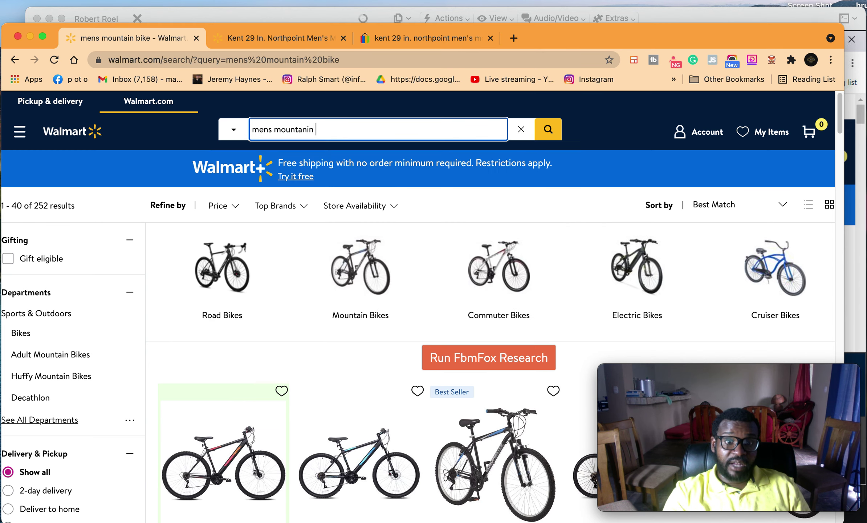
key(BackSpace)
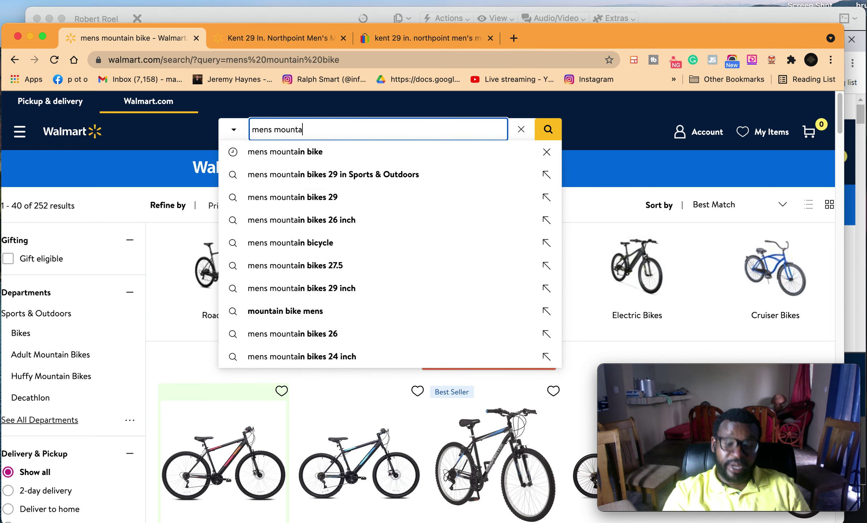
text(in bike)
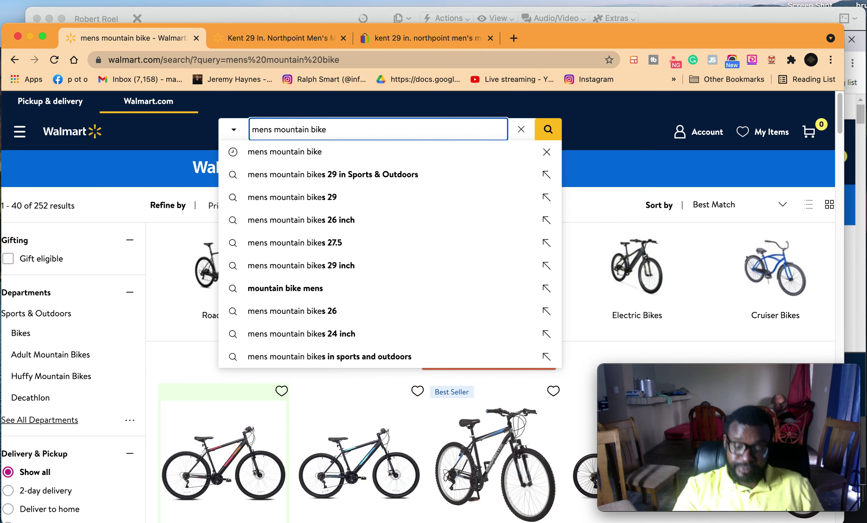
key(Return)
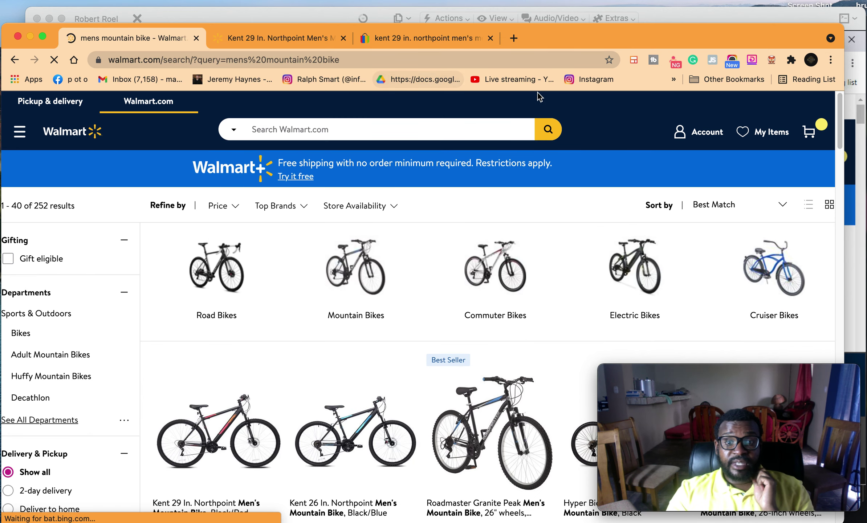
Filter the bike results to the Walmart.com retailer and dismiss the OA Genius email popup.
drag(838, 116, 837, 207)
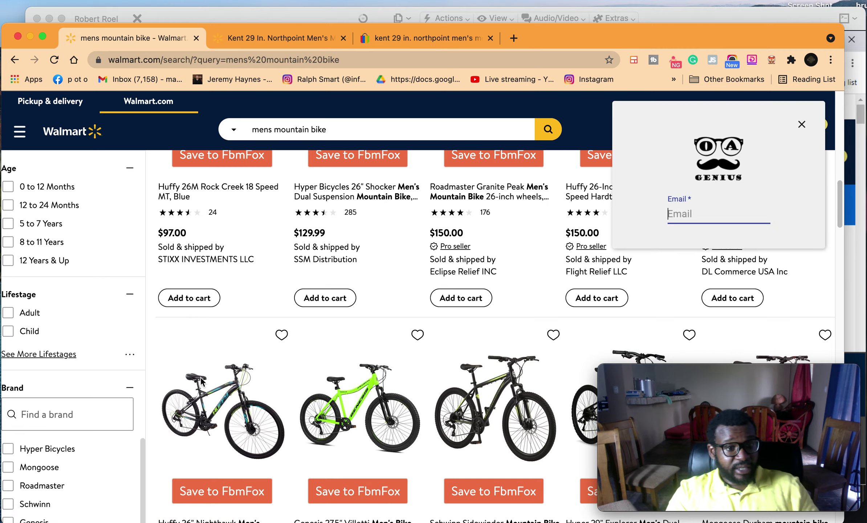
scroll(58, 259, down, 10)
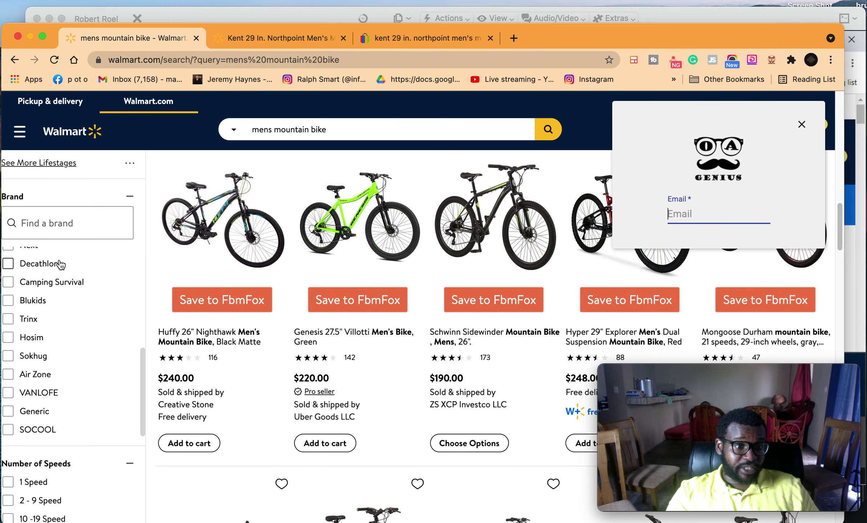
scroll(60, 265, down, 10)
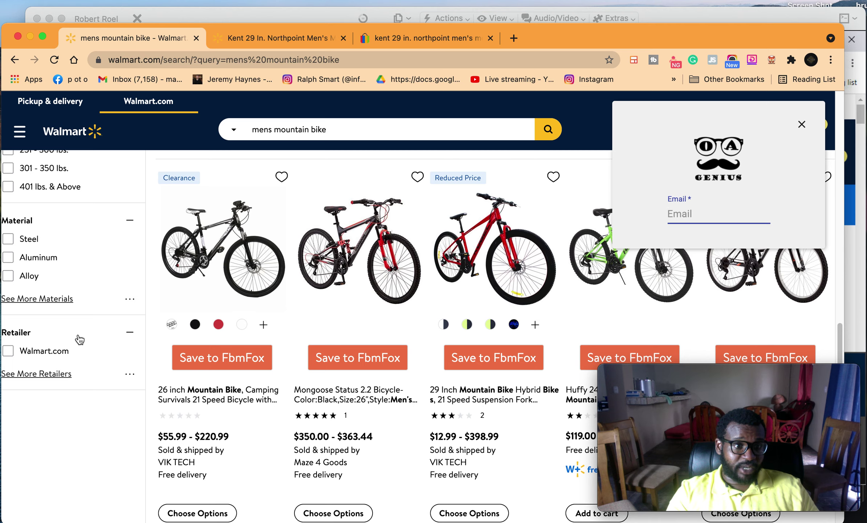
click(9, 352)
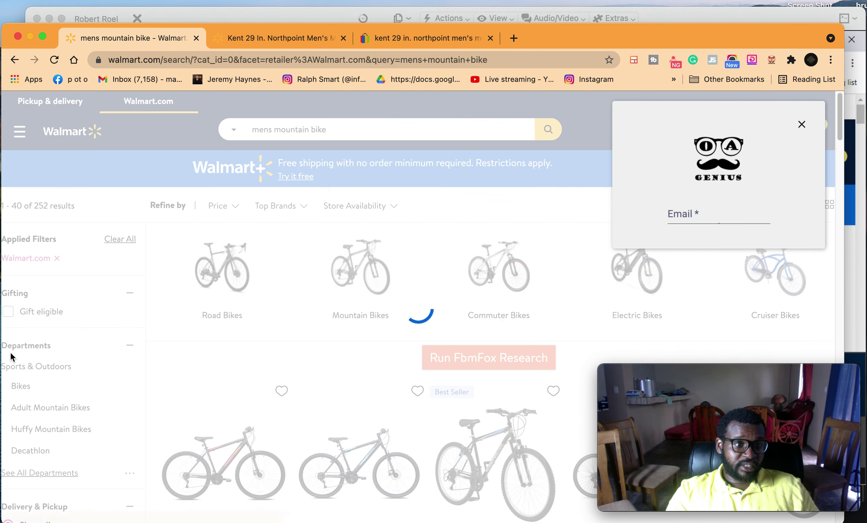
click(802, 125)
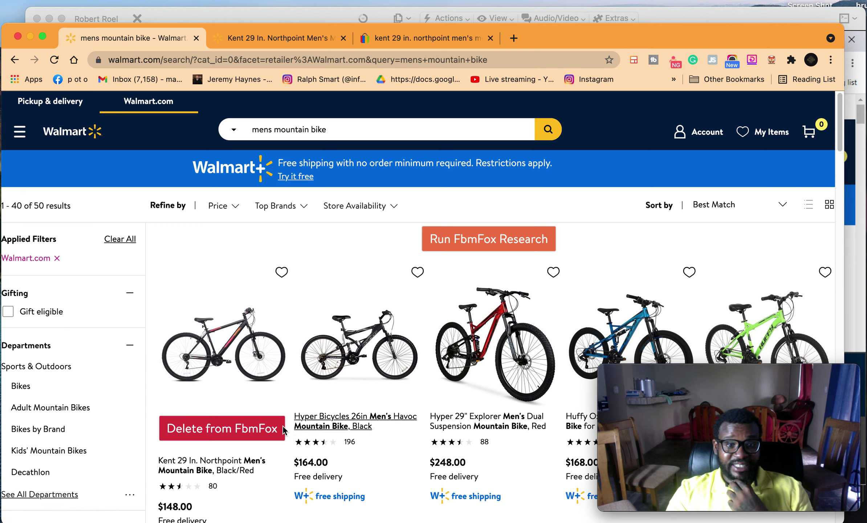
Delete the Kent 29 In. Northpoint Men's Mountain Bike from FbmFox and look through the filtered results.
click(232, 429)
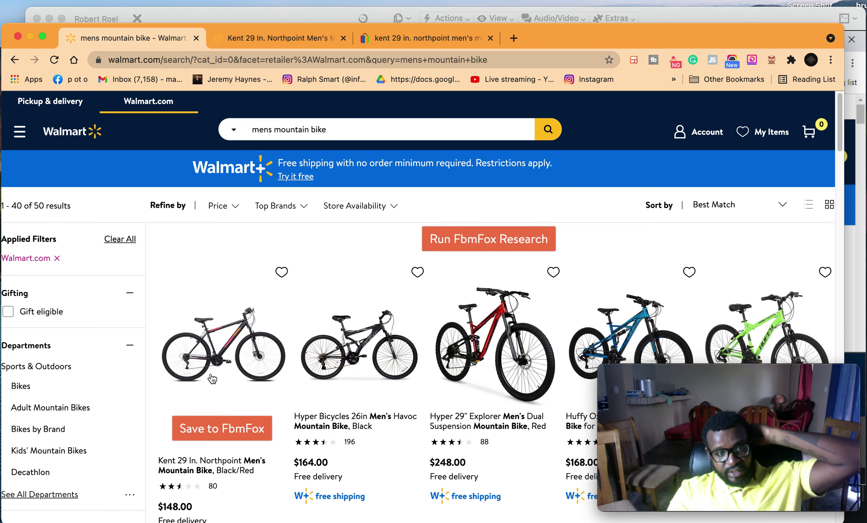
scroll(454, 254, down, 10)
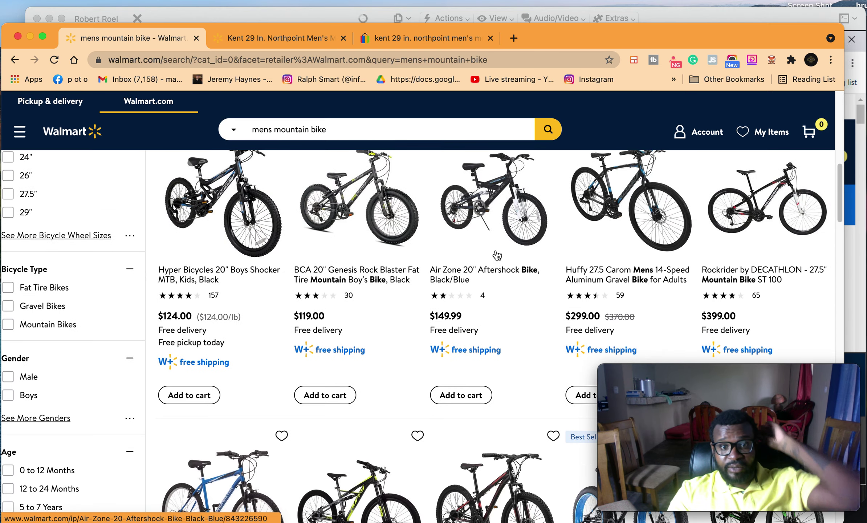
scroll(497, 255, down, 5)
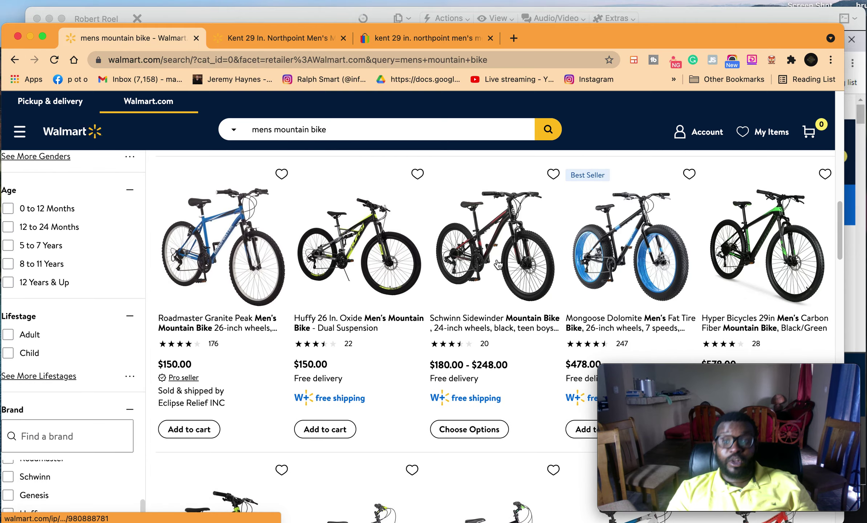
scroll(498, 264, up, 15)
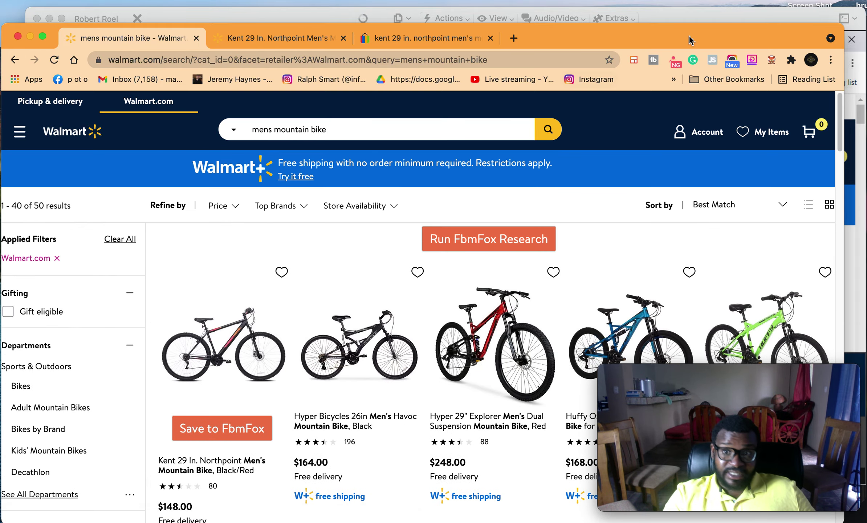
Run an FbmFox research search on the filtered bike results with the competitor, sales, revenue and seller rank limits left blank.
click(772, 59)
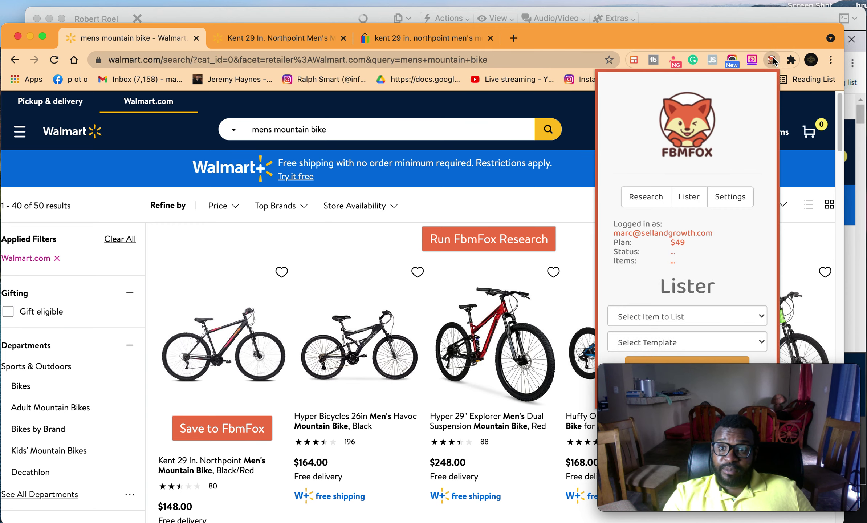
click(644, 196)
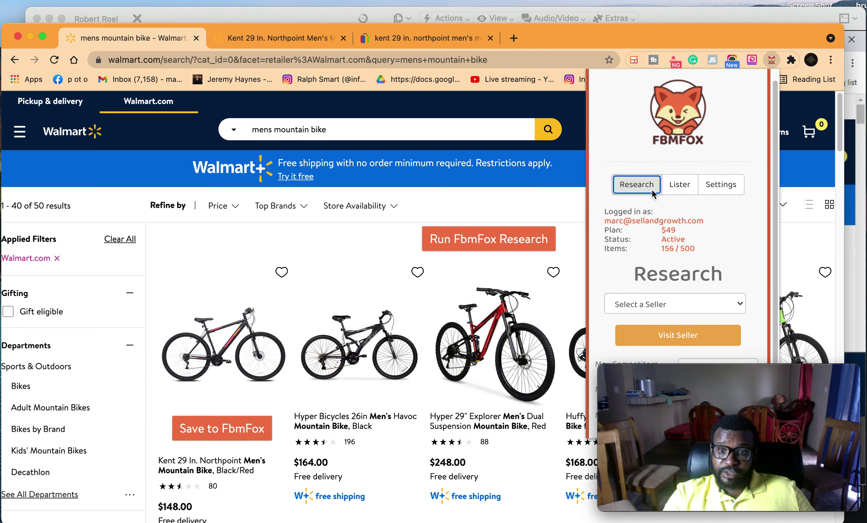
scroll(653, 194, down, 2)
drag(734, 383, 141, 391)
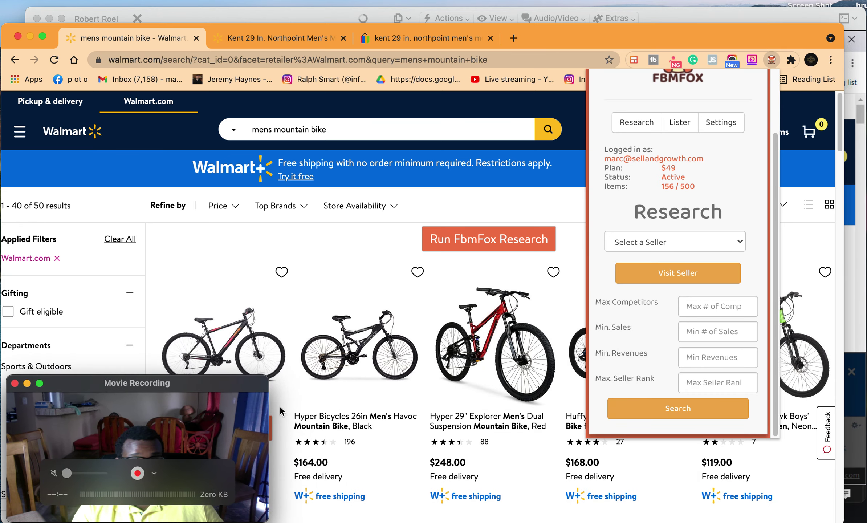
click(671, 412)
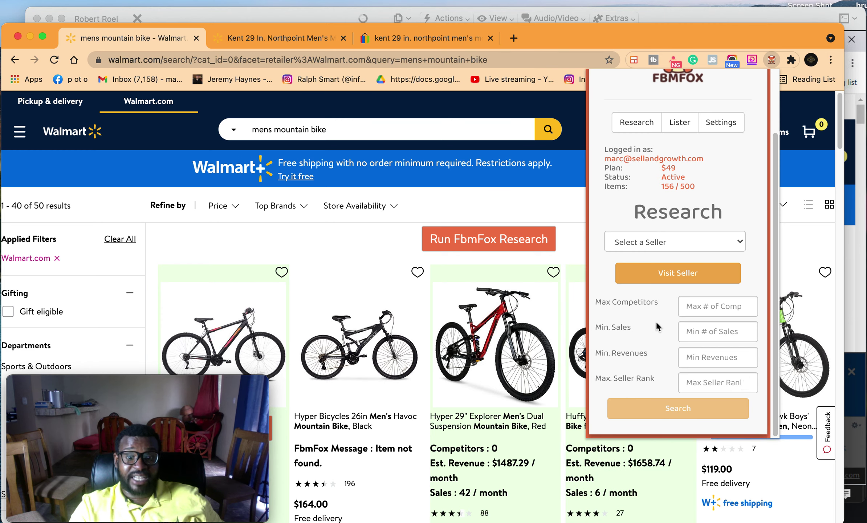
drag(211, 383, 771, 379)
Review the FbmFox competitor, revenue and sales estimates for the first row of bikes and close the FbmFox popup.
scroll(359, 290, down, 10)
scroll(360, 290, up, 5)
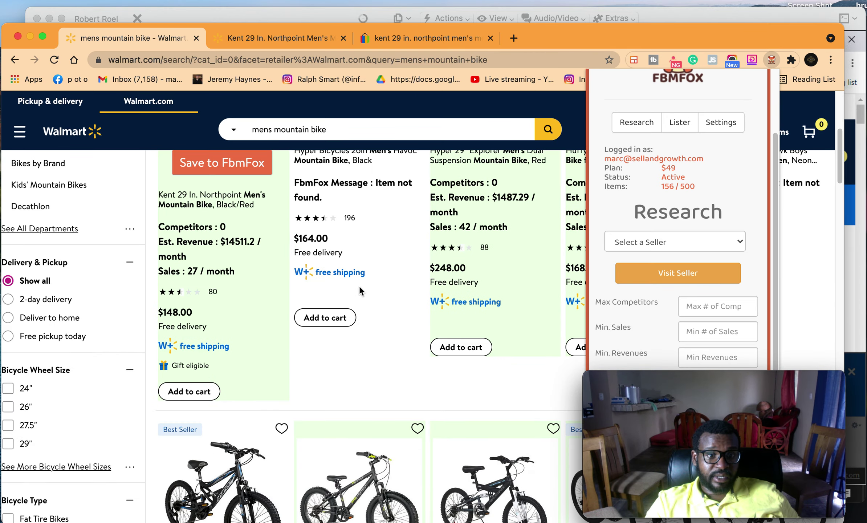
scroll(211, 259, up, 3)
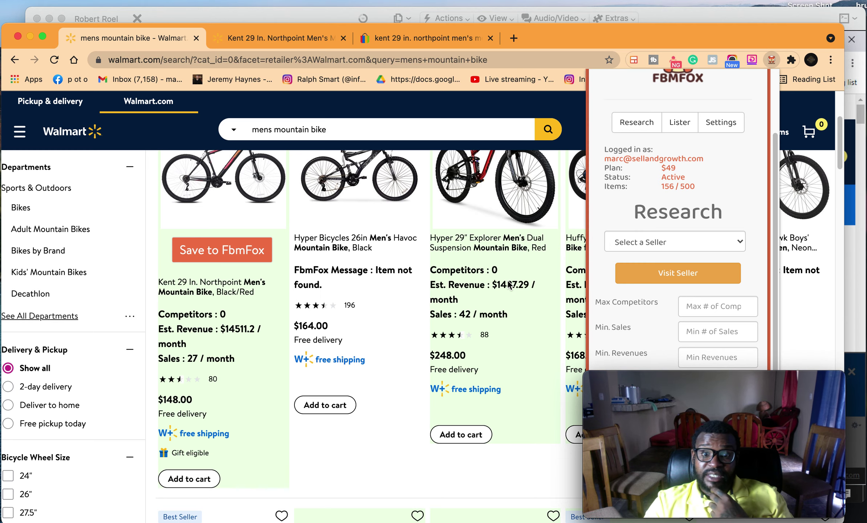
scroll(510, 284, up, 5)
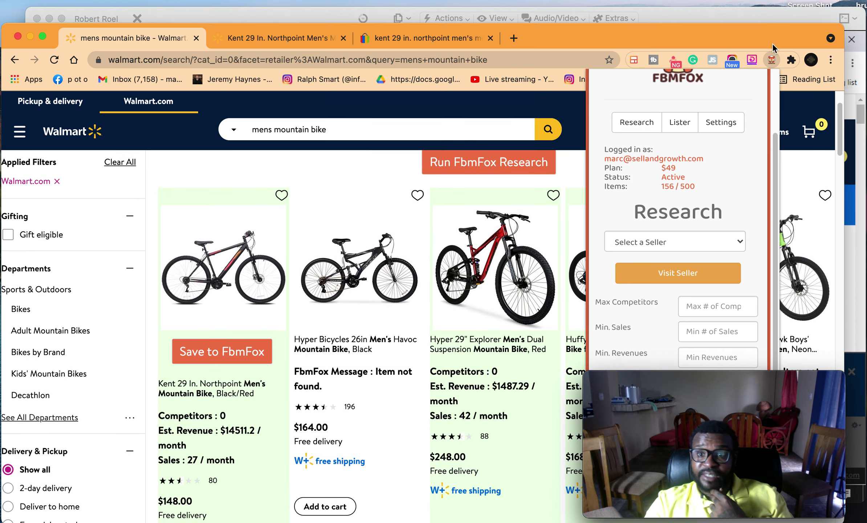
click(771, 60)
Compare the FbmFox competitors, estimated monthly revenue and monthly sales across the first three rows of bikes.
scroll(715, 181, down, 10)
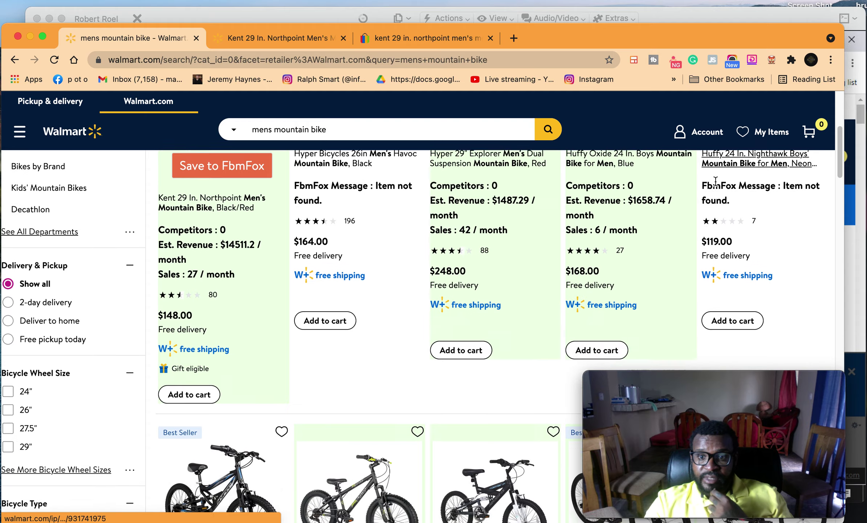
scroll(715, 182, down, 3)
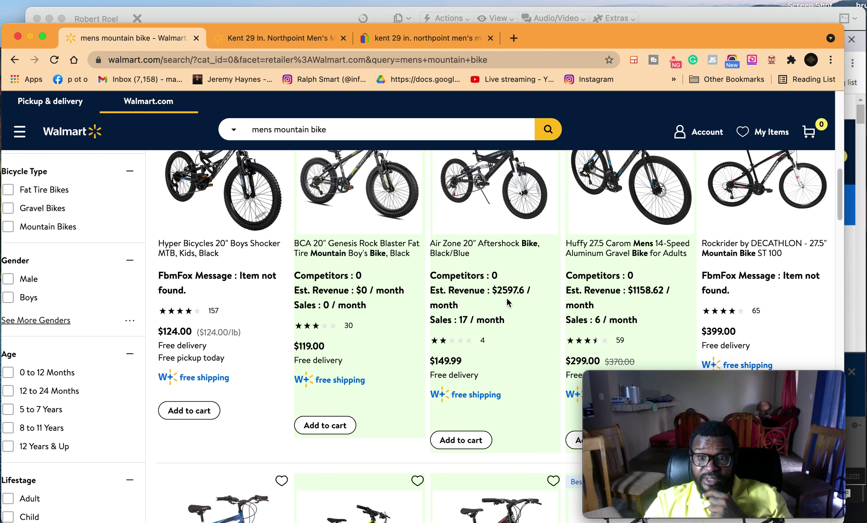
scroll(507, 302, down, 1)
scroll(507, 302, down, 5)
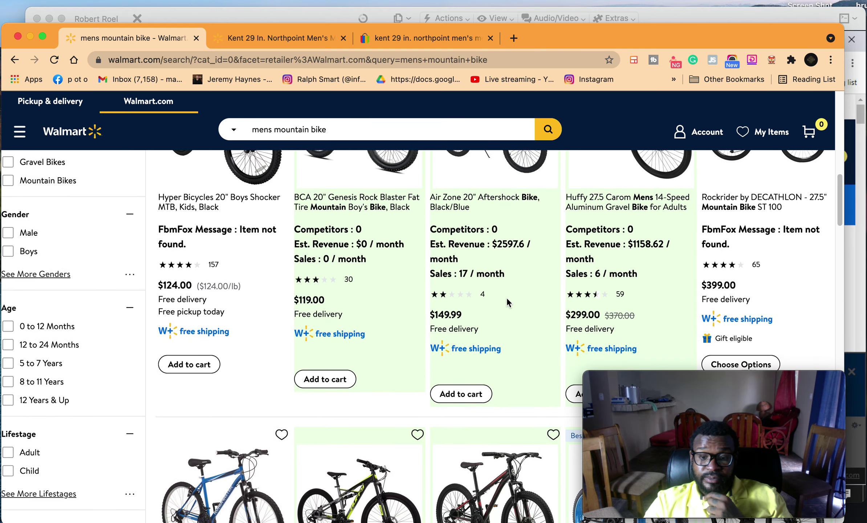
scroll(508, 302, up, 7)
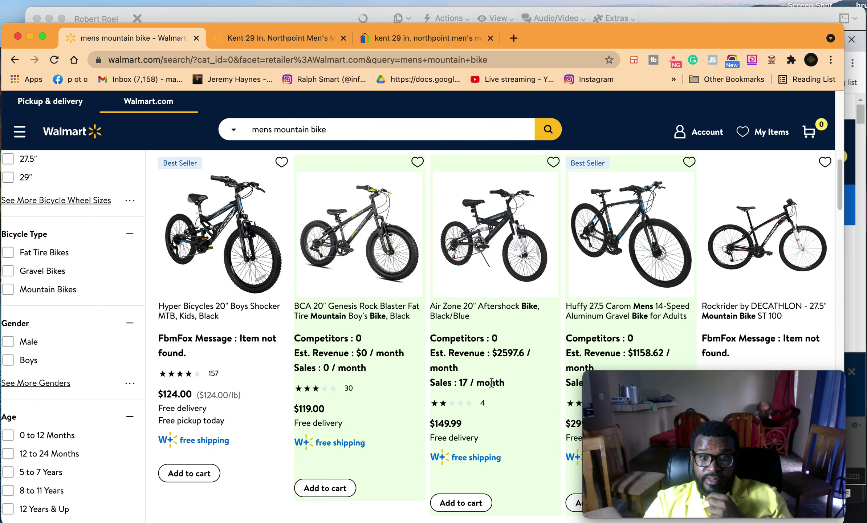
scroll(557, 332, down, 6)
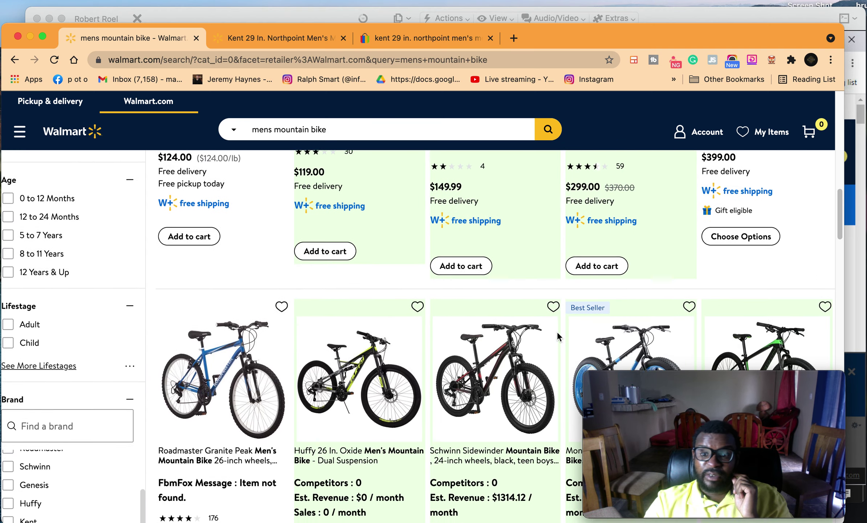
scroll(557, 333, down, 2)
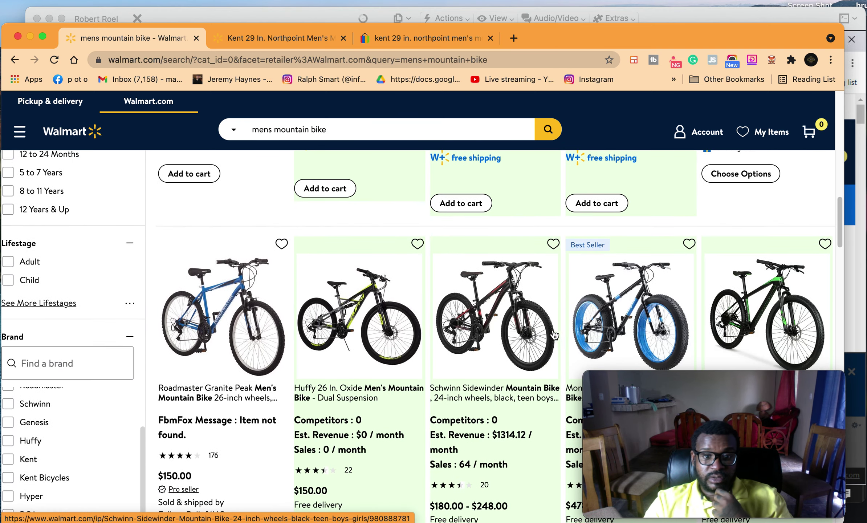
scroll(554, 335, down, 5)
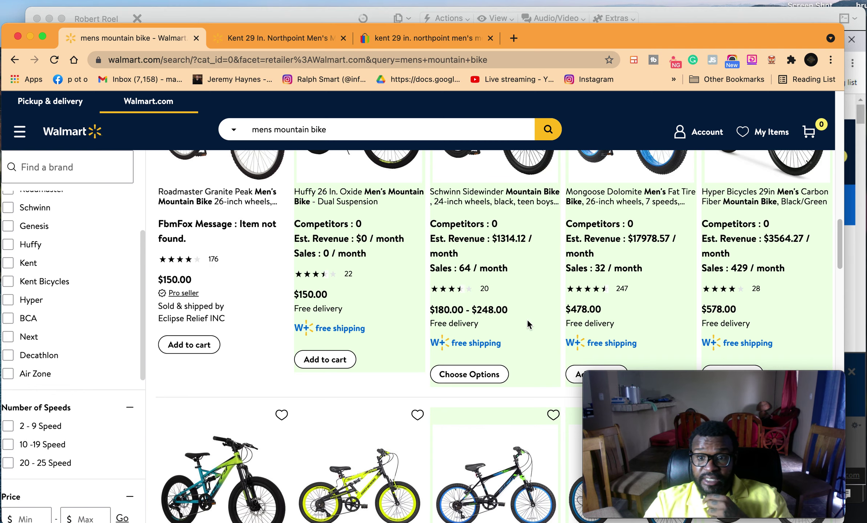
scroll(674, 294, up, 6)
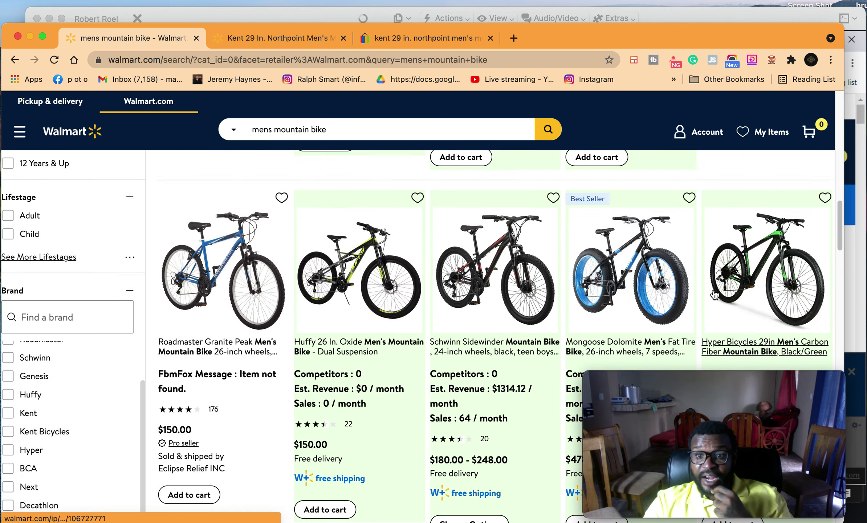
scroll(671, 301, down, 10)
scroll(670, 300, up, 3)
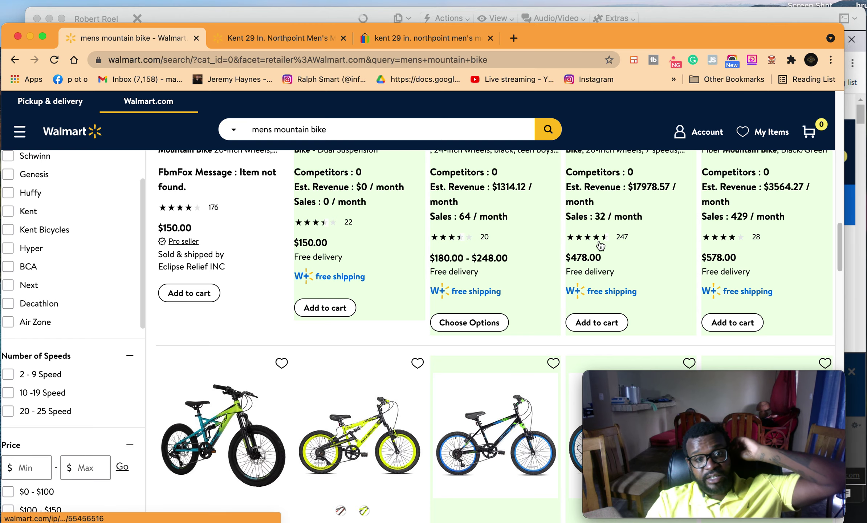
scroll(282, 369, up, 15)
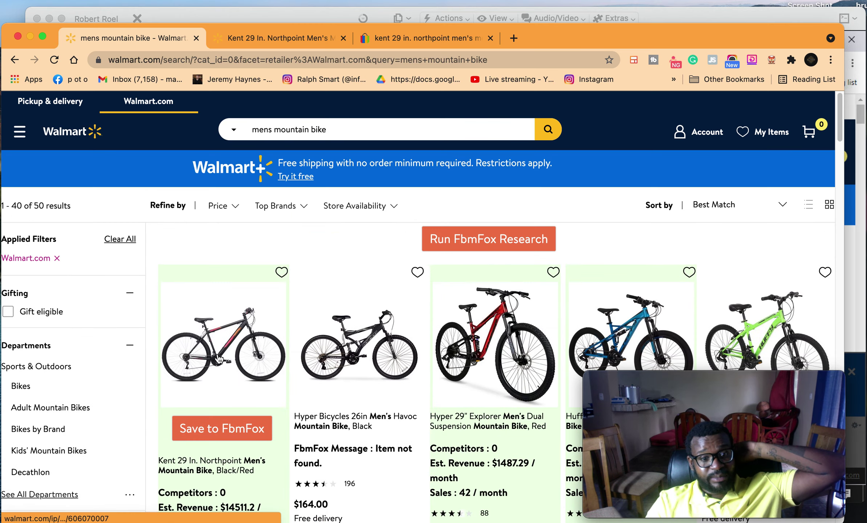
Open the Mongoose Dolomite Men's Fat Tire Bike from the Walmart results in a new tab and switch to it.
scroll(233, 351, down, 3)
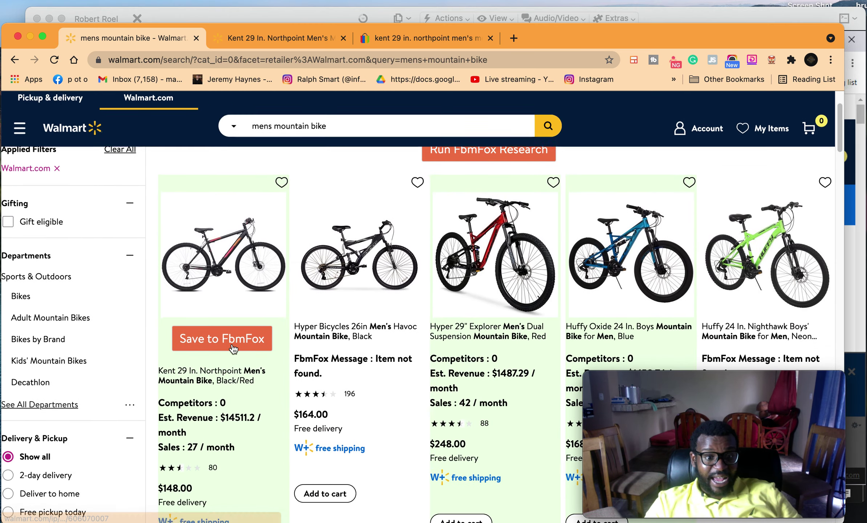
scroll(233, 349, down, 2)
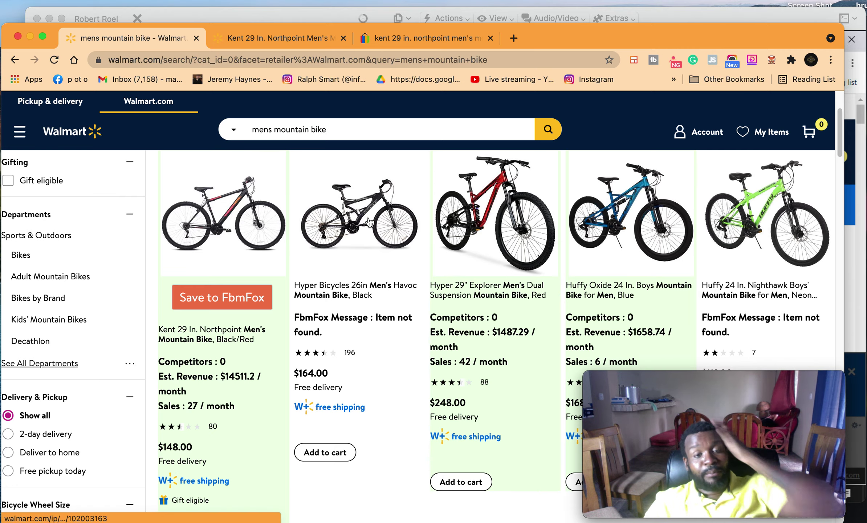
scroll(563, 198, down, 10)
scroll(578, 196, down, 10)
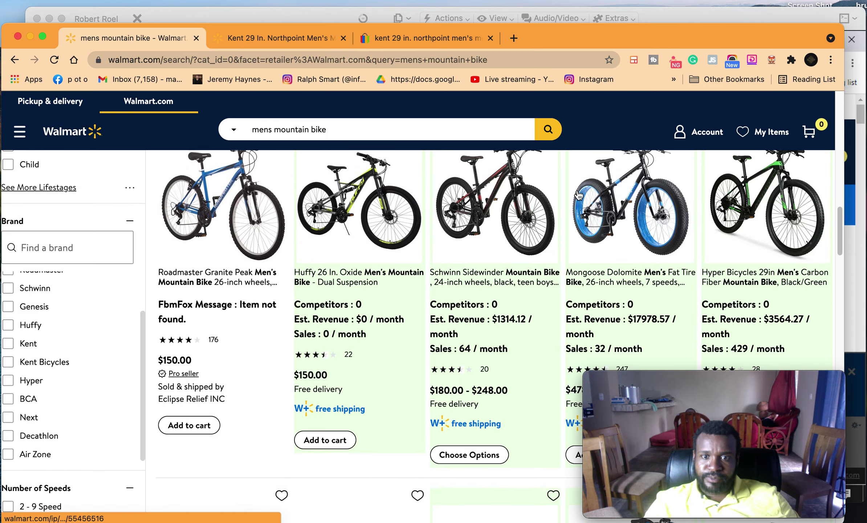
scroll(578, 196, down, 5)
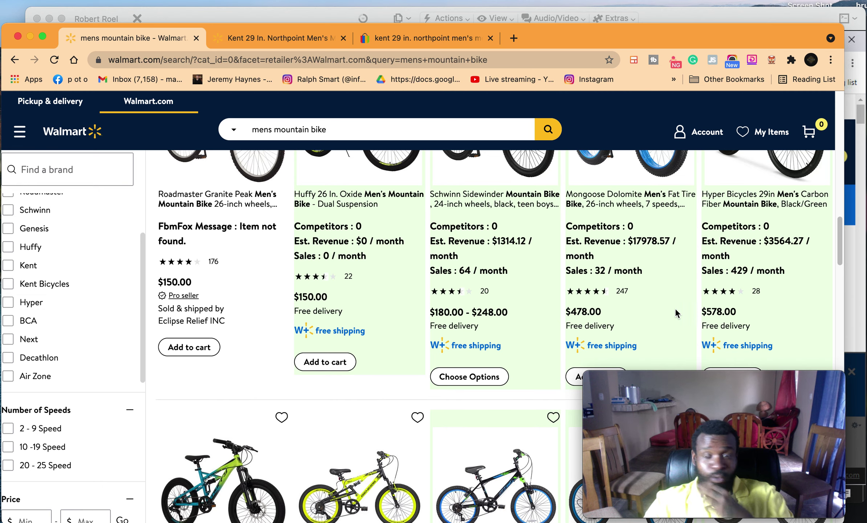
scroll(680, 275, up, 1)
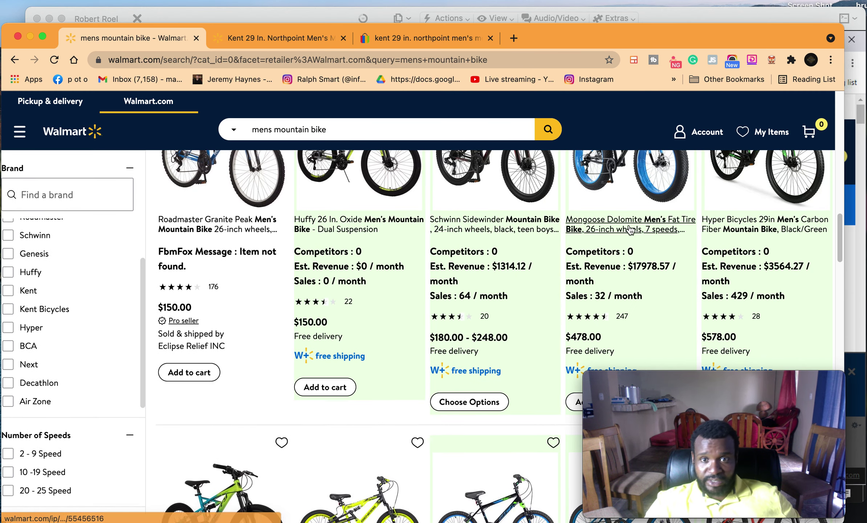
right_click(615, 223)
click(624, 230)
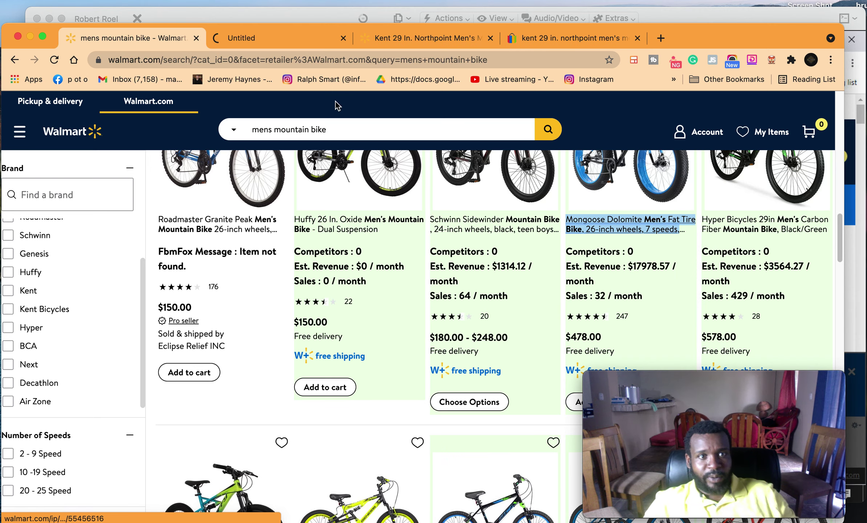
click(284, 34)
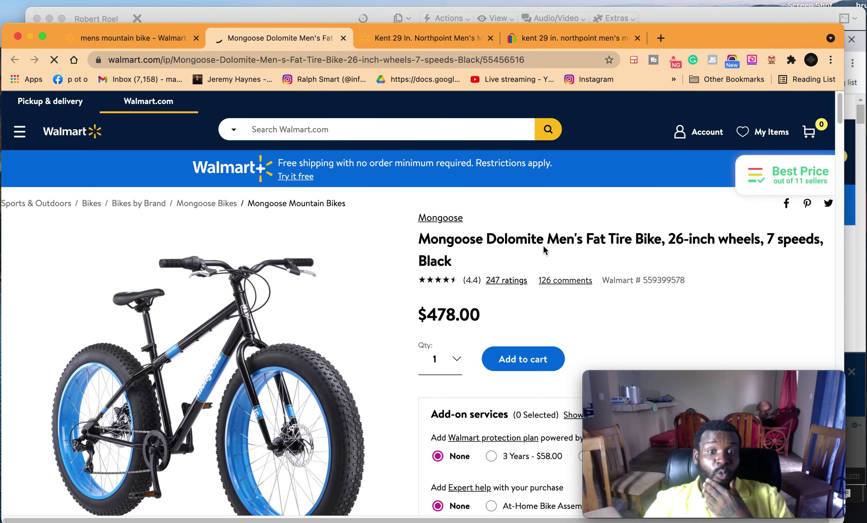
Copy the full product title of the Mongoose Dolomite Men's Fat Tire Bike from its Walmart page.
triple_click(507, 238)
right_click(508, 239)
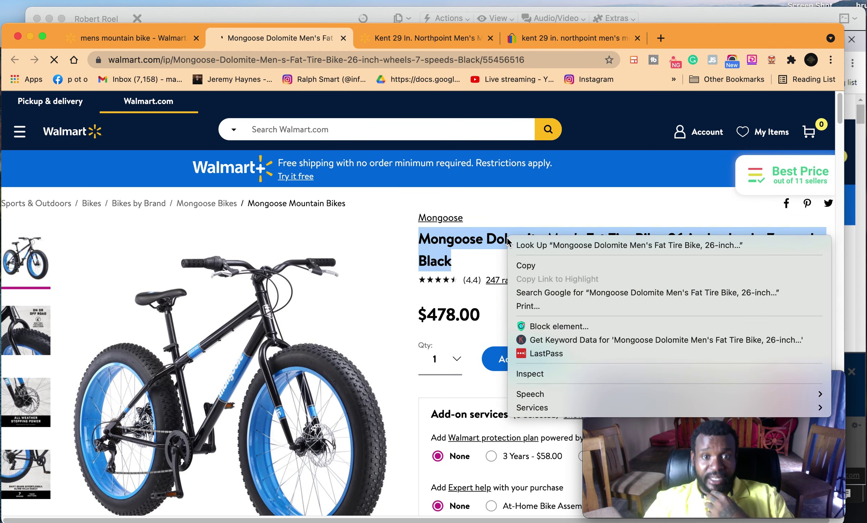
click(526, 265)
Search eBay for "Mongoose Dolomite Men's Fat Tire Bike, 26-inch wheels, 7 speeds, Black" in place of the Kent bike query, dismissing the OA Genius popup.
click(534, 37)
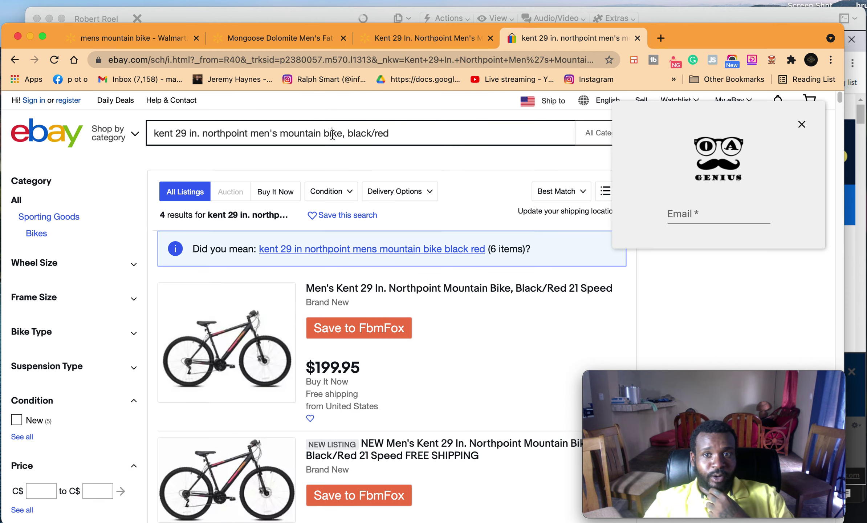
double_click(333, 135)
click(802, 124)
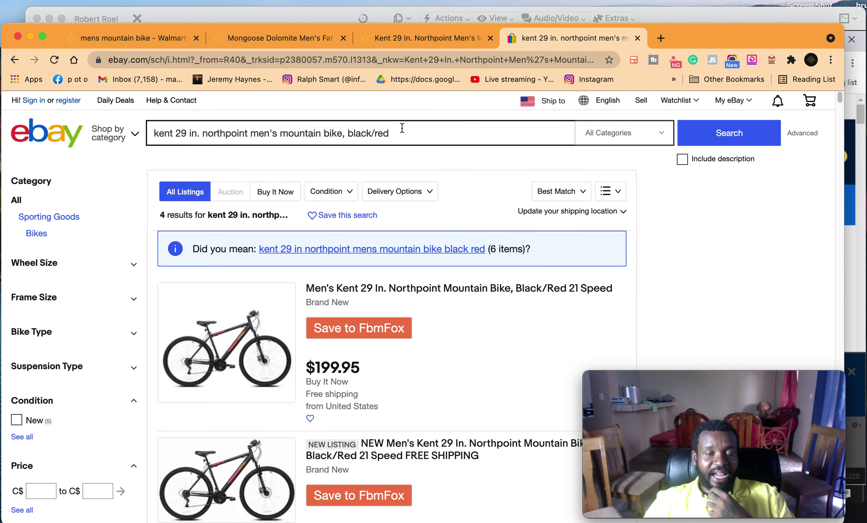
drag(392, 134, 153, 133)
right_click(395, 132)
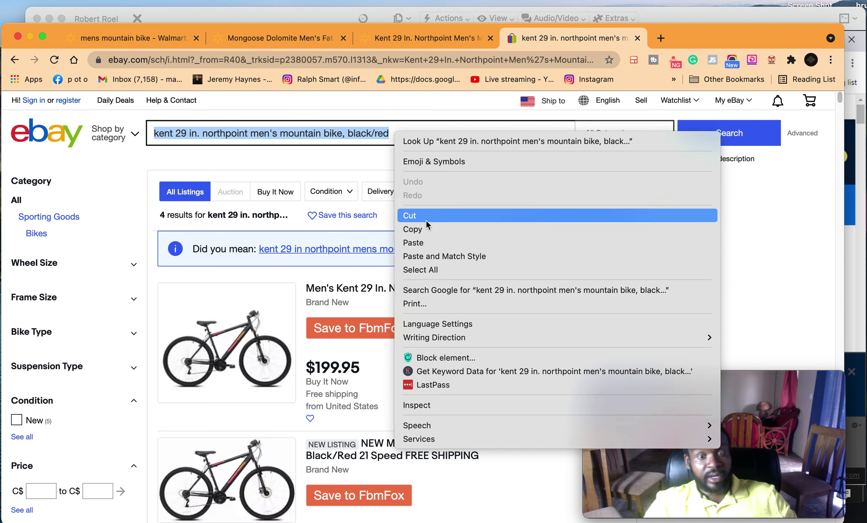
click(426, 241)
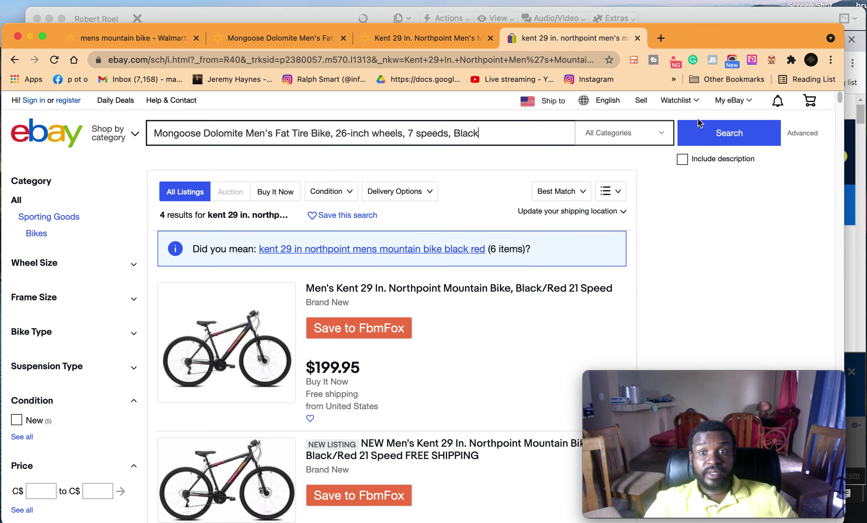
click(717, 136)
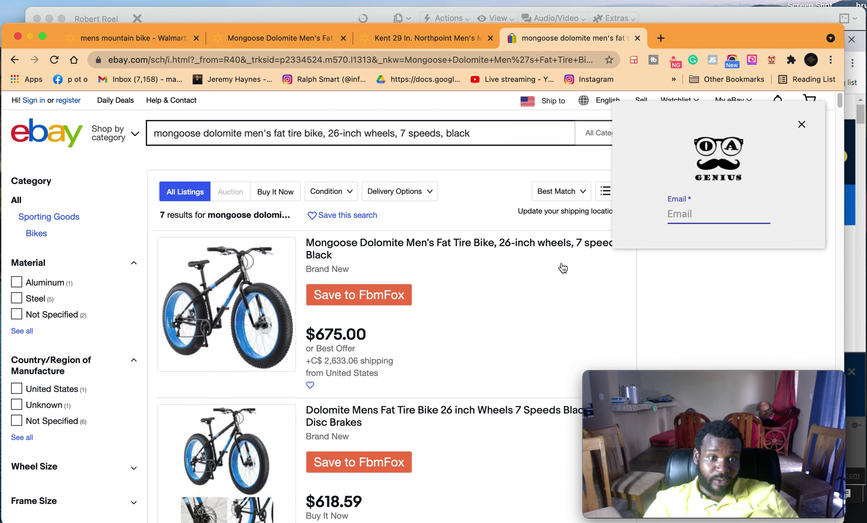
Dismiss the OA Genius popup and open the Dolomite Mens Fat Tire Bike listing with Dual Disc Brakes in a new tab.
scroll(552, 264, down, 3)
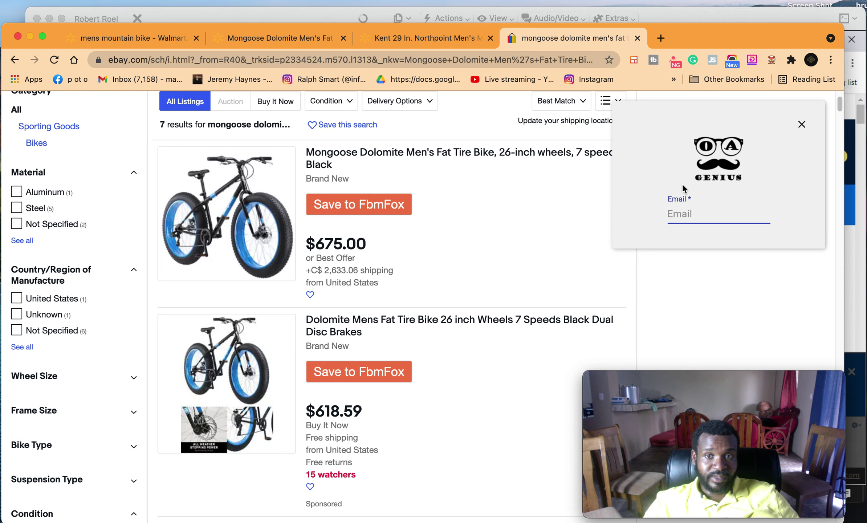
click(802, 124)
mouse_move(624, 381)
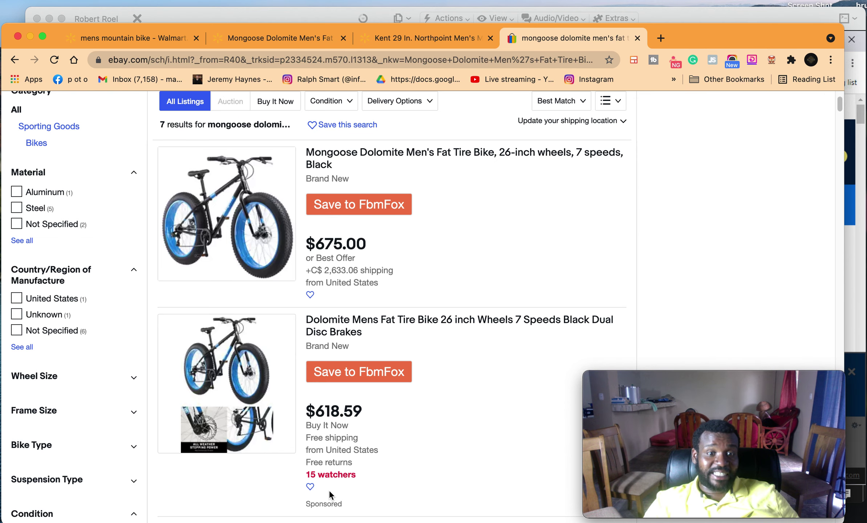
scroll(566, 278, down, 1)
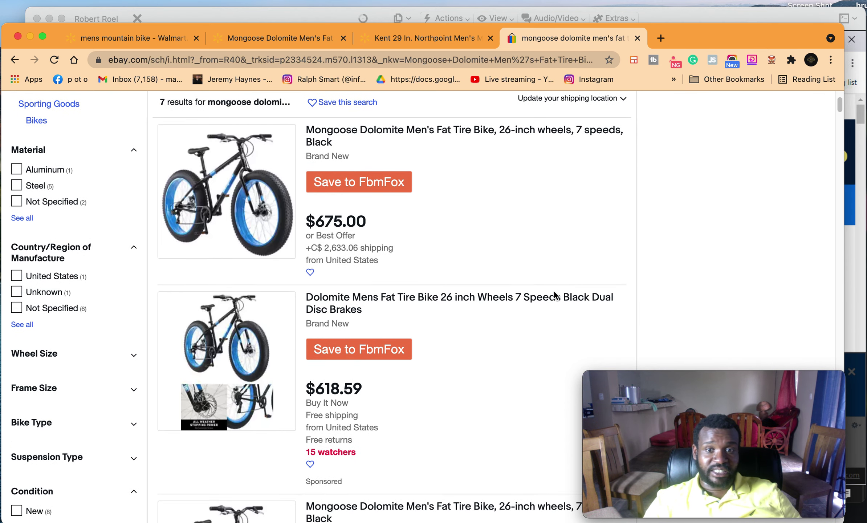
right_click(486, 299)
click(517, 304)
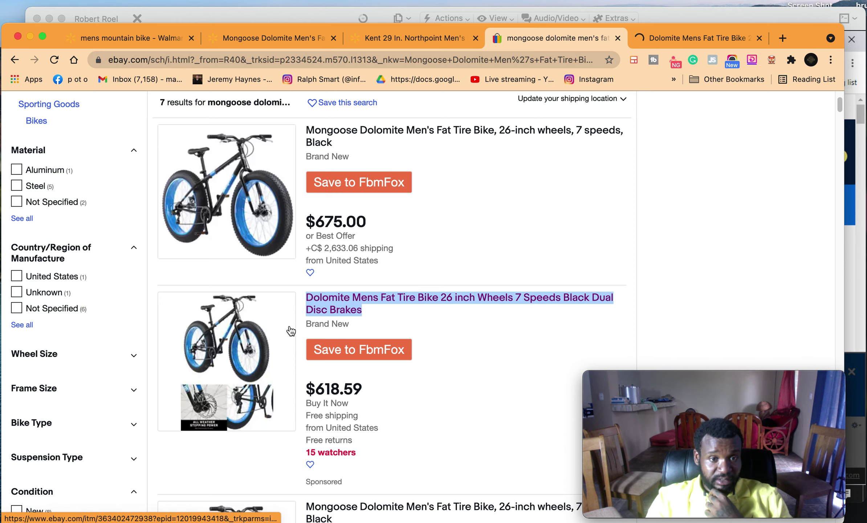
Review the price, availability, shipping, delivery and returns details on the Dual Disc Brakes fat tire bike listing.
scroll(566, 255, down, 4)
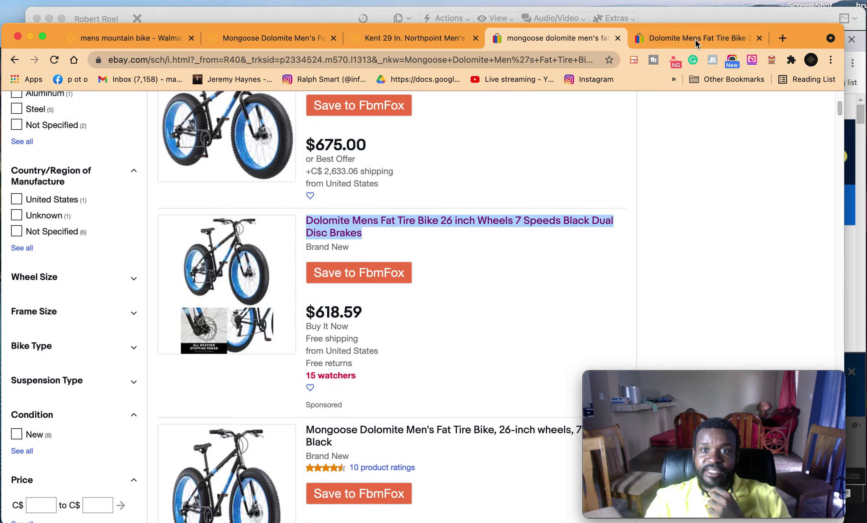
click(695, 39)
scroll(471, 259, down, 4)
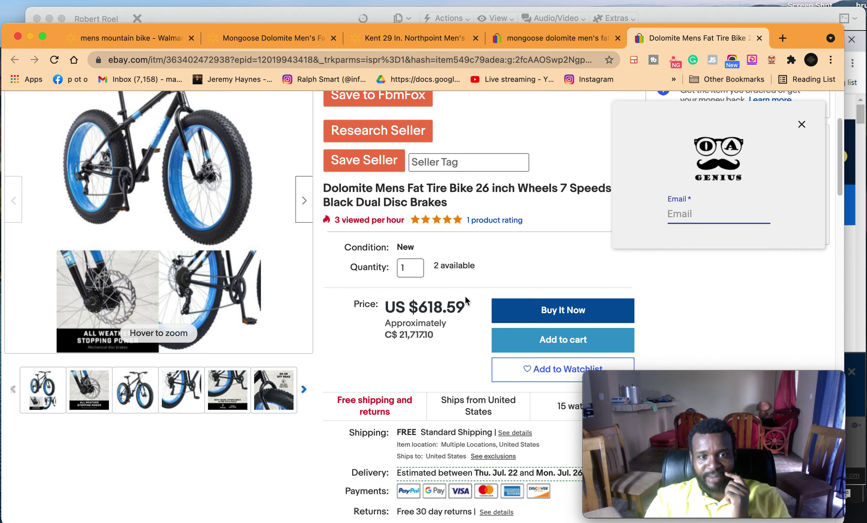
scroll(456, 277, down, 9)
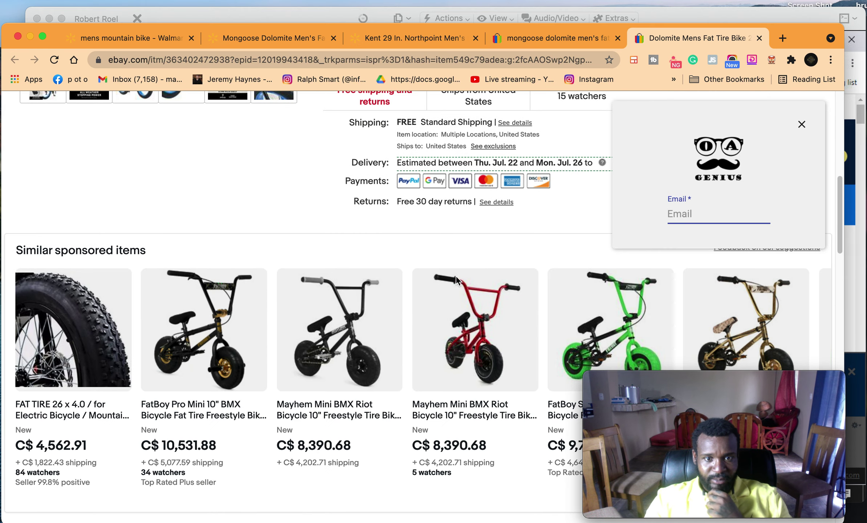
scroll(456, 277, up, 13)
Return to the eBay results and compare the Mongoose Dolomite listings' prices, shipping and watchers, including those matching fewer words.
click(527, 38)
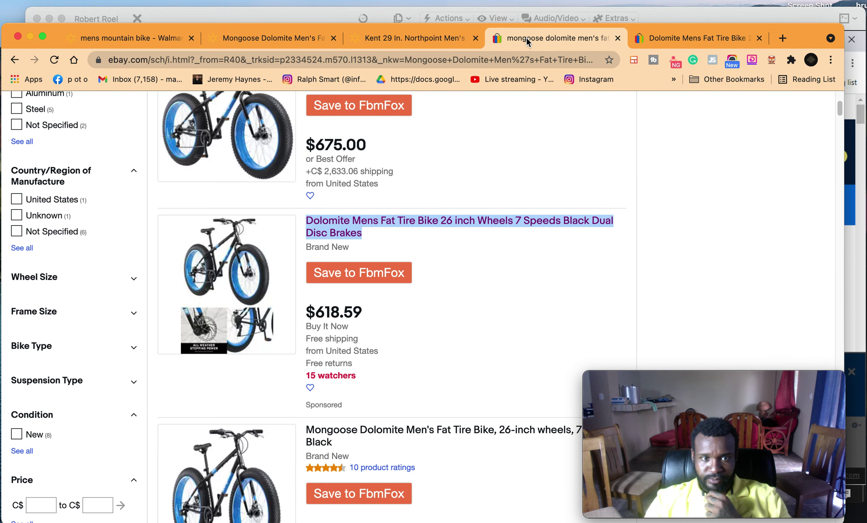
scroll(497, 218, down, 4)
scroll(499, 209, down, 4)
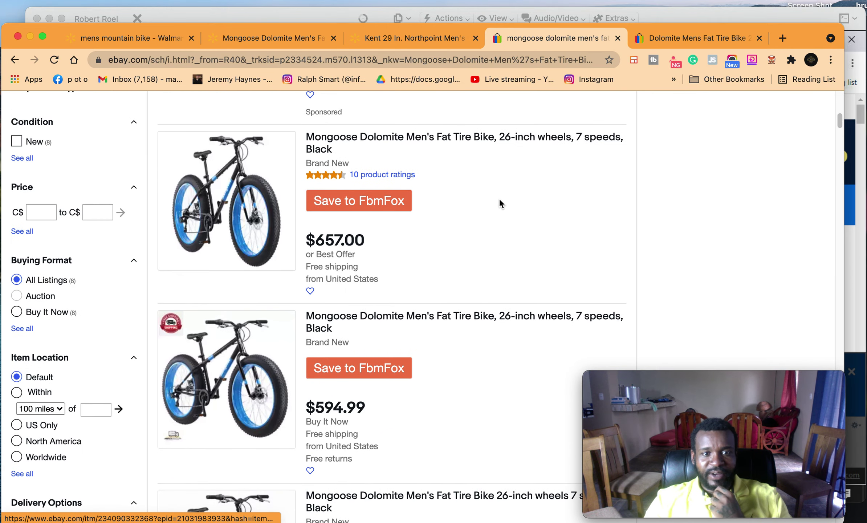
scroll(500, 200, down, 8)
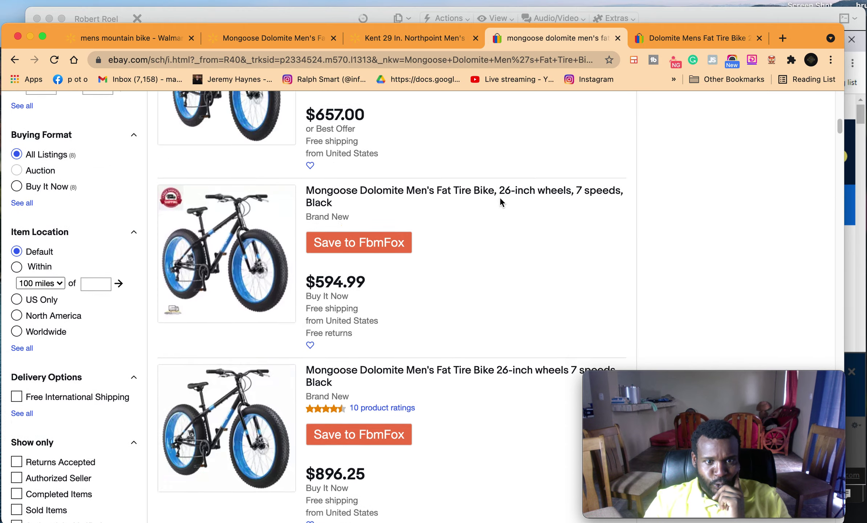
scroll(500, 198, down, 5)
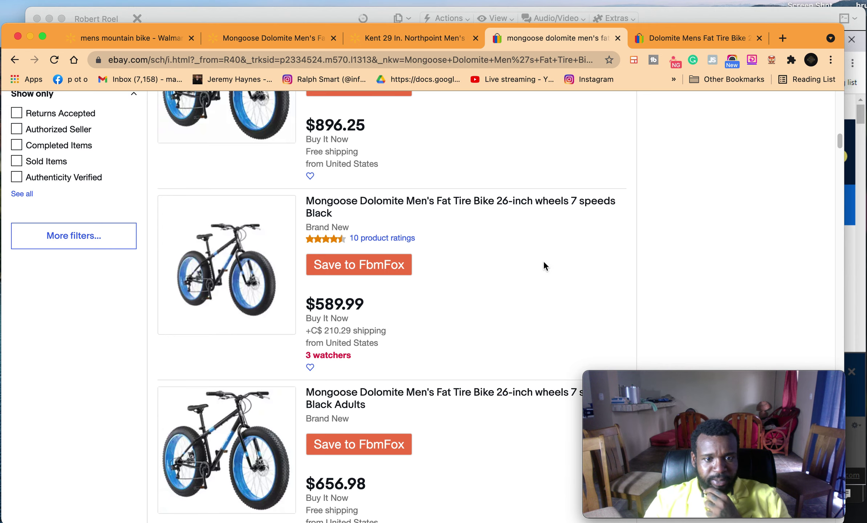
scroll(543, 262, down, 8)
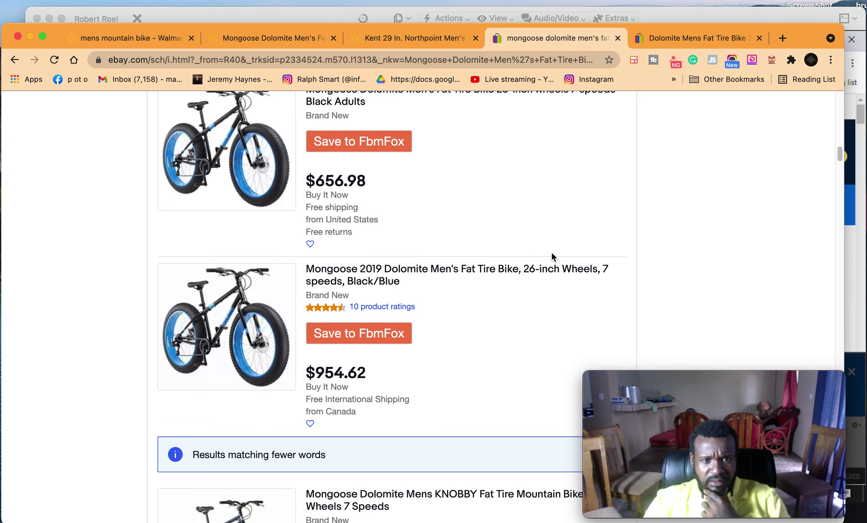
scroll(552, 252, down, 9)
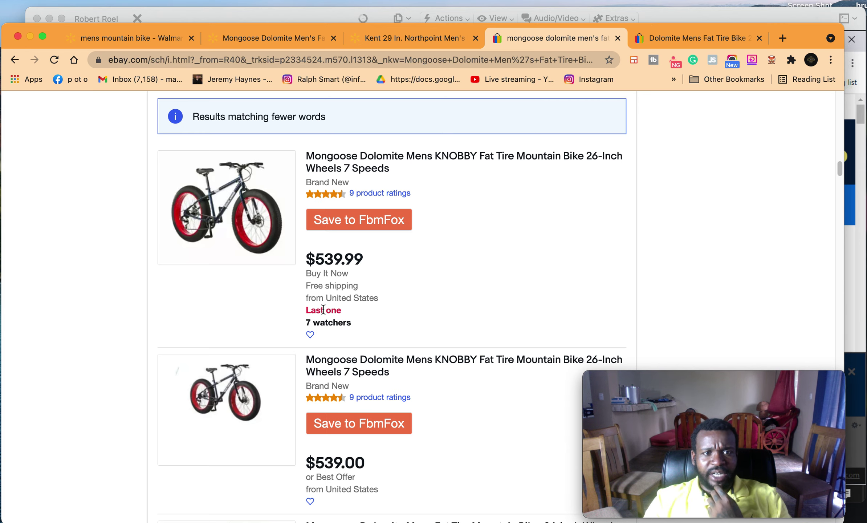
scroll(442, 290, up, 14)
scroll(459, 291, down, 5)
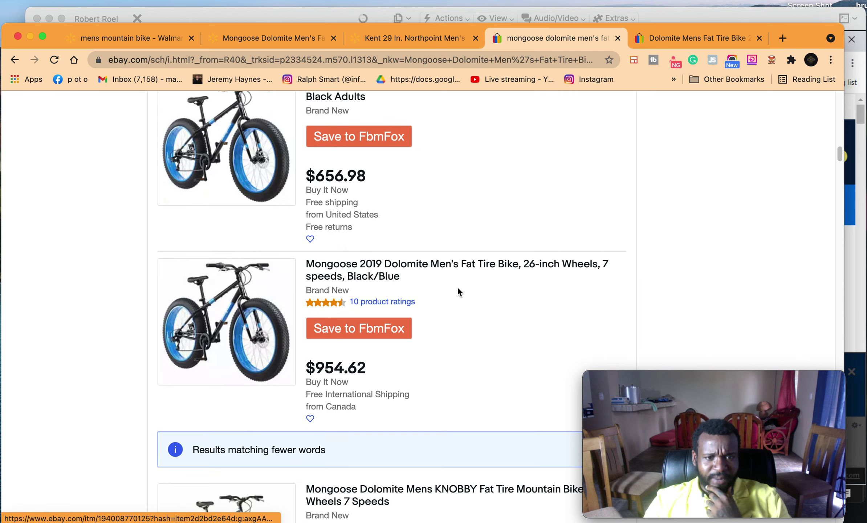
scroll(457, 286, down, 6)
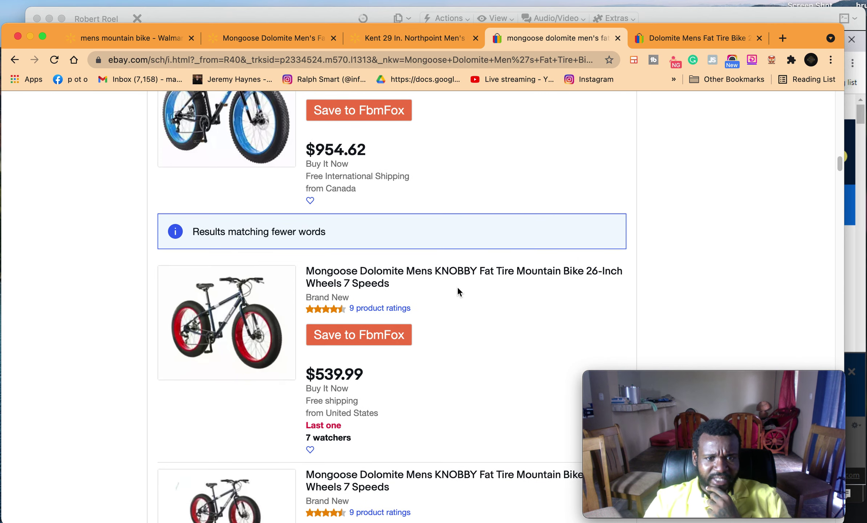
Open the $539.99 Mongoose Dolomite Mens KNOBBY listing and the 4-Inch Wide Knobb listing in separate new tabs.
right_click(367, 280)
click(377, 279)
scroll(445, 289, down, 6)
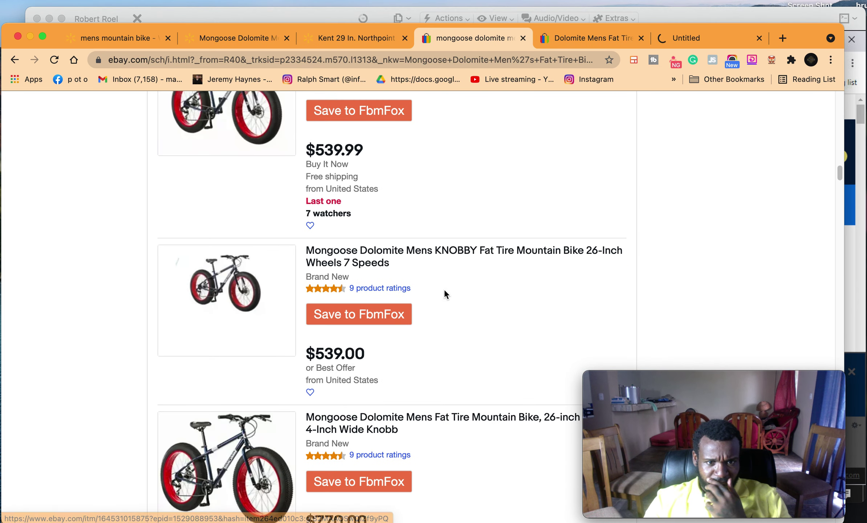
scroll(503, 273, down, 6)
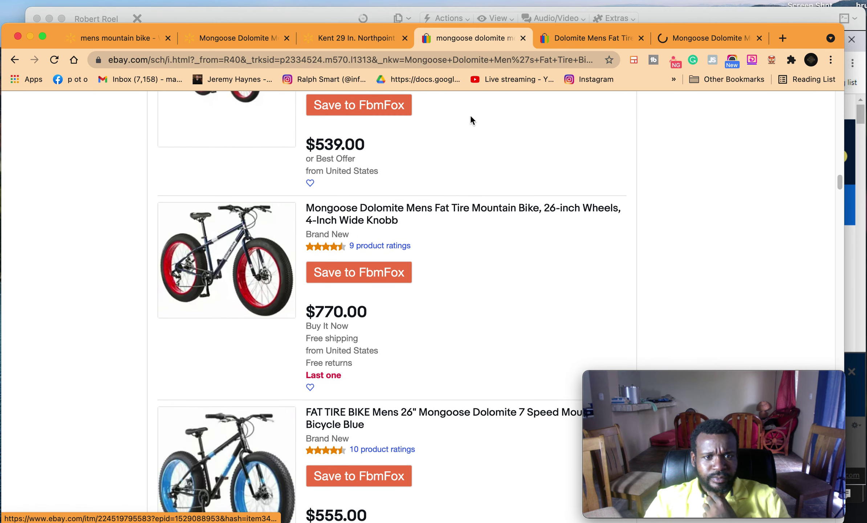
right_click(367, 213)
click(383, 211)
Open the $555.00 FAT TIRE BIKE Mens 26" Mongoose Dolomite listing in a new tab and look over the listings below it.
scroll(489, 220, down, 3)
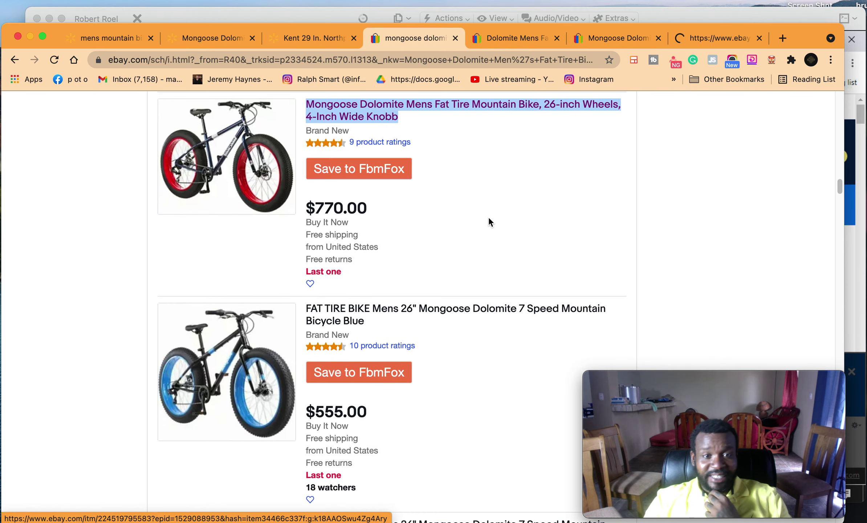
scroll(488, 219, down, 3)
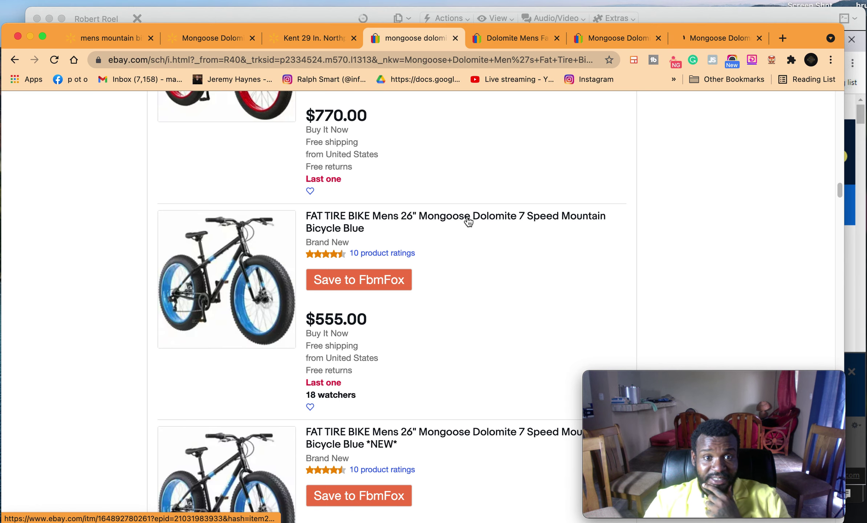
right_click(467, 218)
click(482, 222)
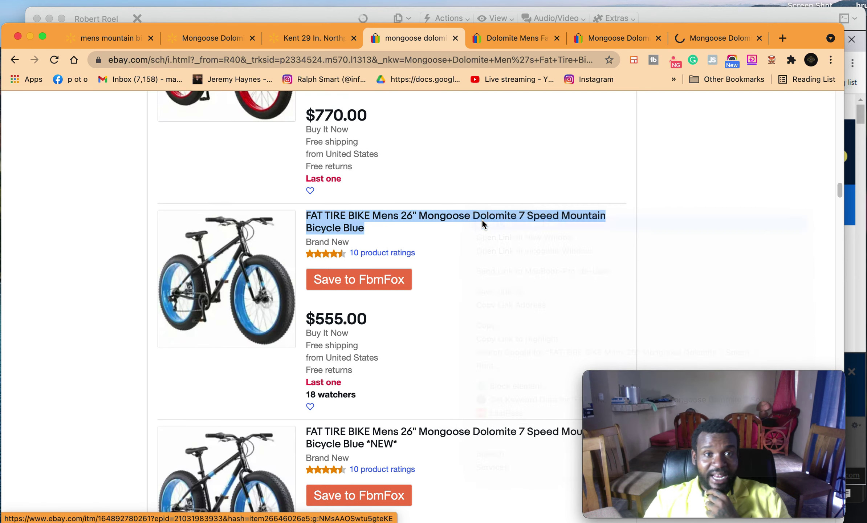
scroll(453, 250, down, 10)
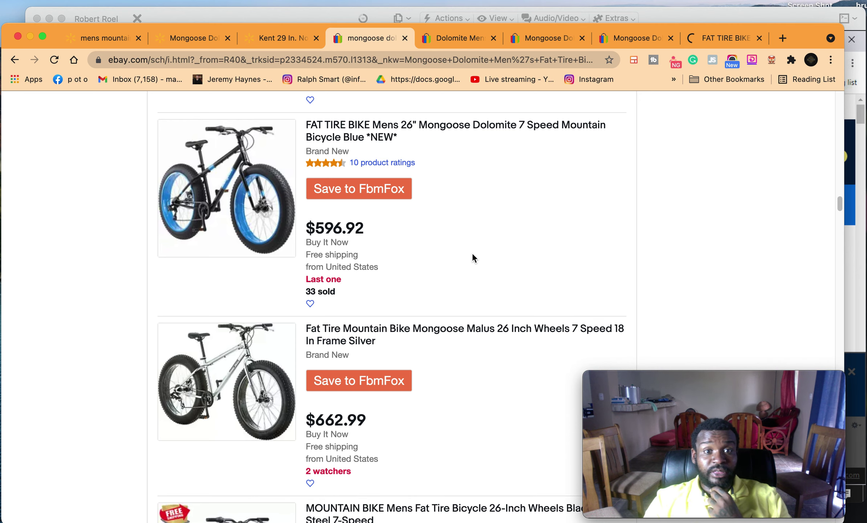
scroll(473, 253, up, 2)
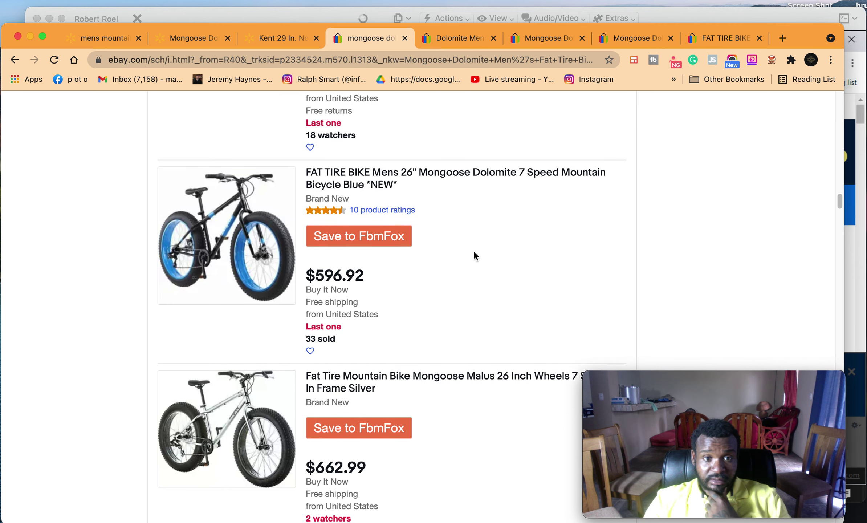
Open the $596.92 FAT TIRE BIKE Mens 26" Mongoose Dolomite 7 Speed listing in a new tab.
right_click(407, 175)
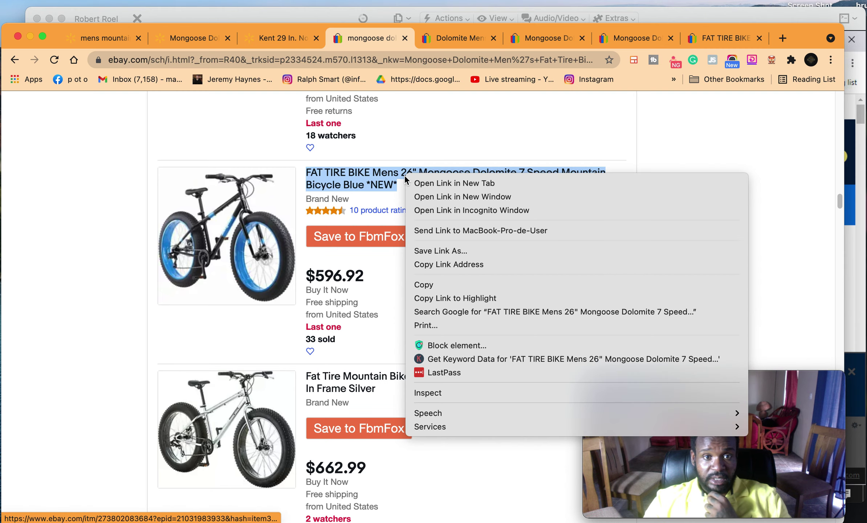
click(422, 183)
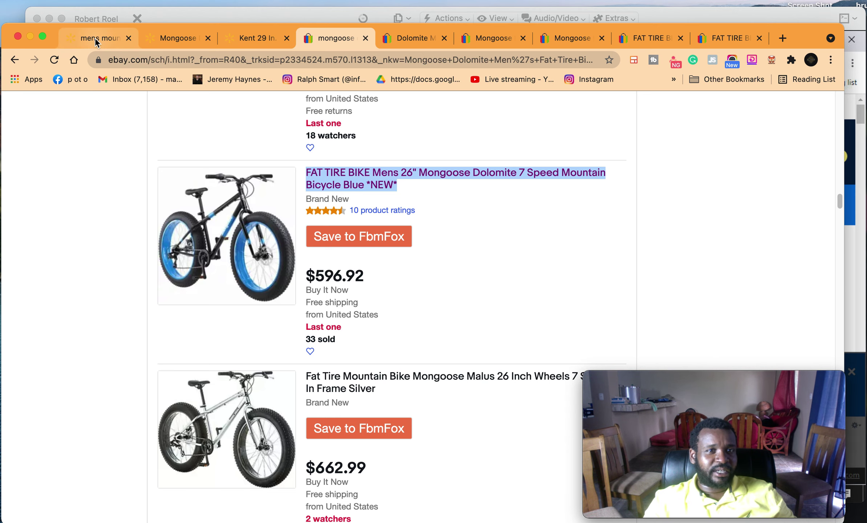
Return to the Mongoose Dolomite product page on Walmart and dismiss the Honey offer and OA Genius pop-ups covering it.
click(174, 36)
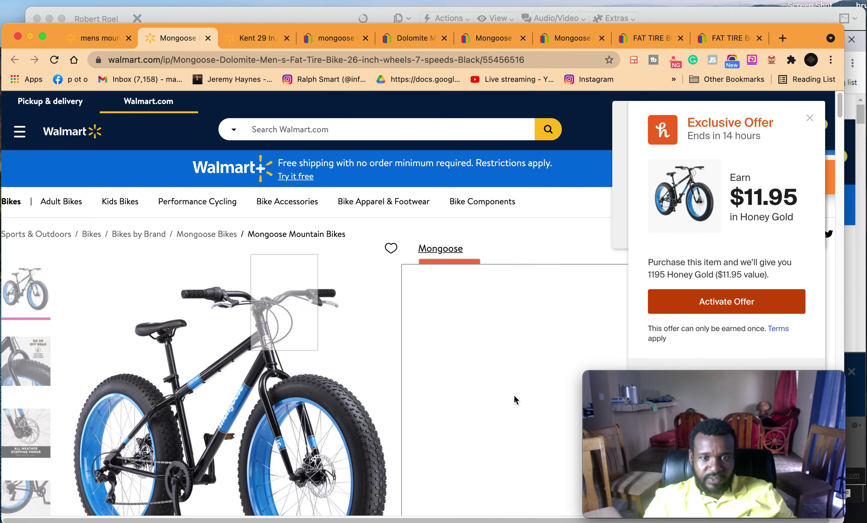
click(810, 118)
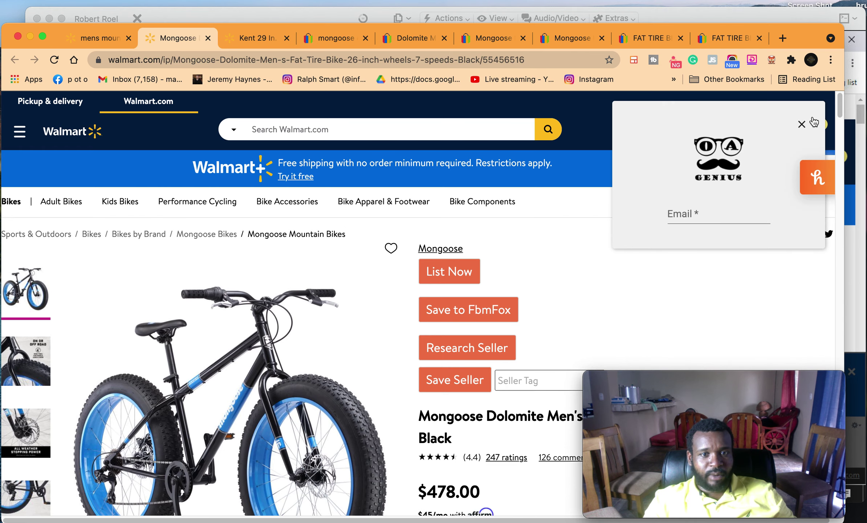
click(801, 124)
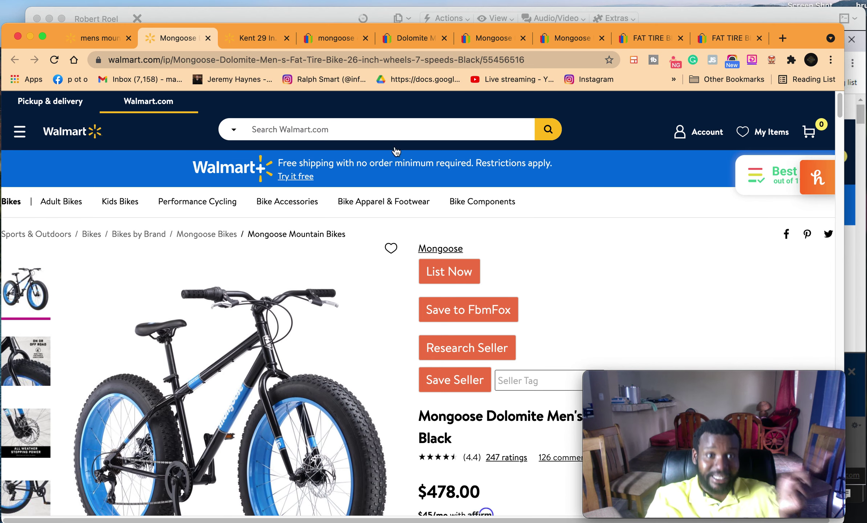
Compare the eBay Mongoose Dolomite result with the Walmart product page, and return to Walmart's mens mountain bike search results.
click(340, 39)
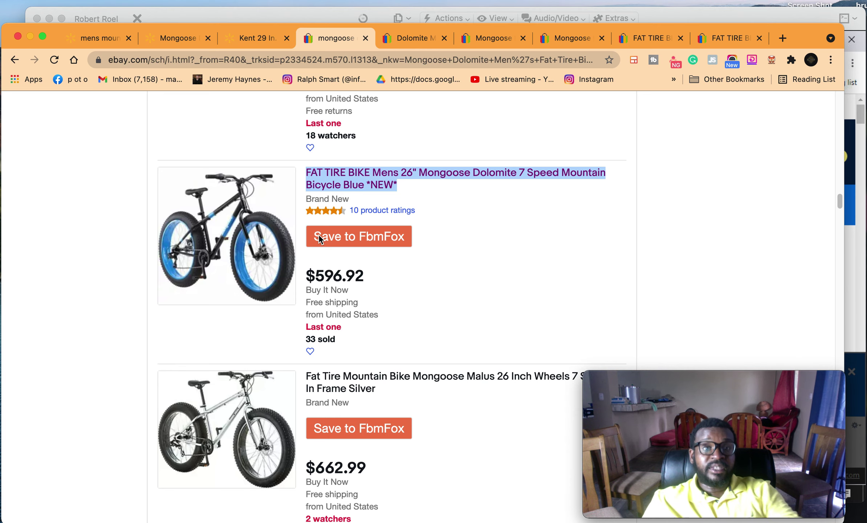
click(176, 40)
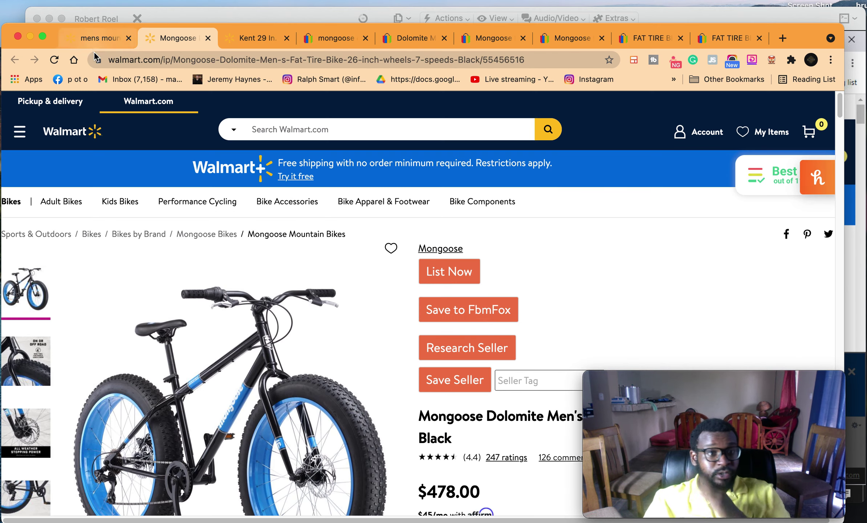
click(100, 40)
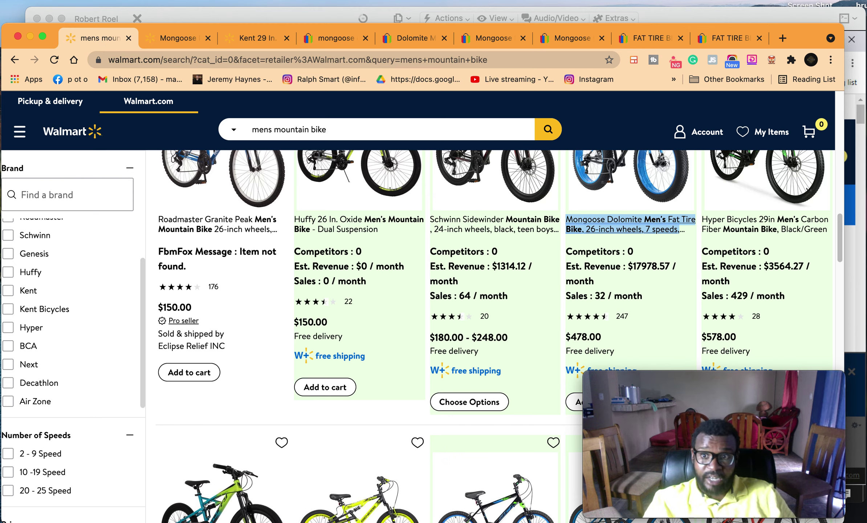